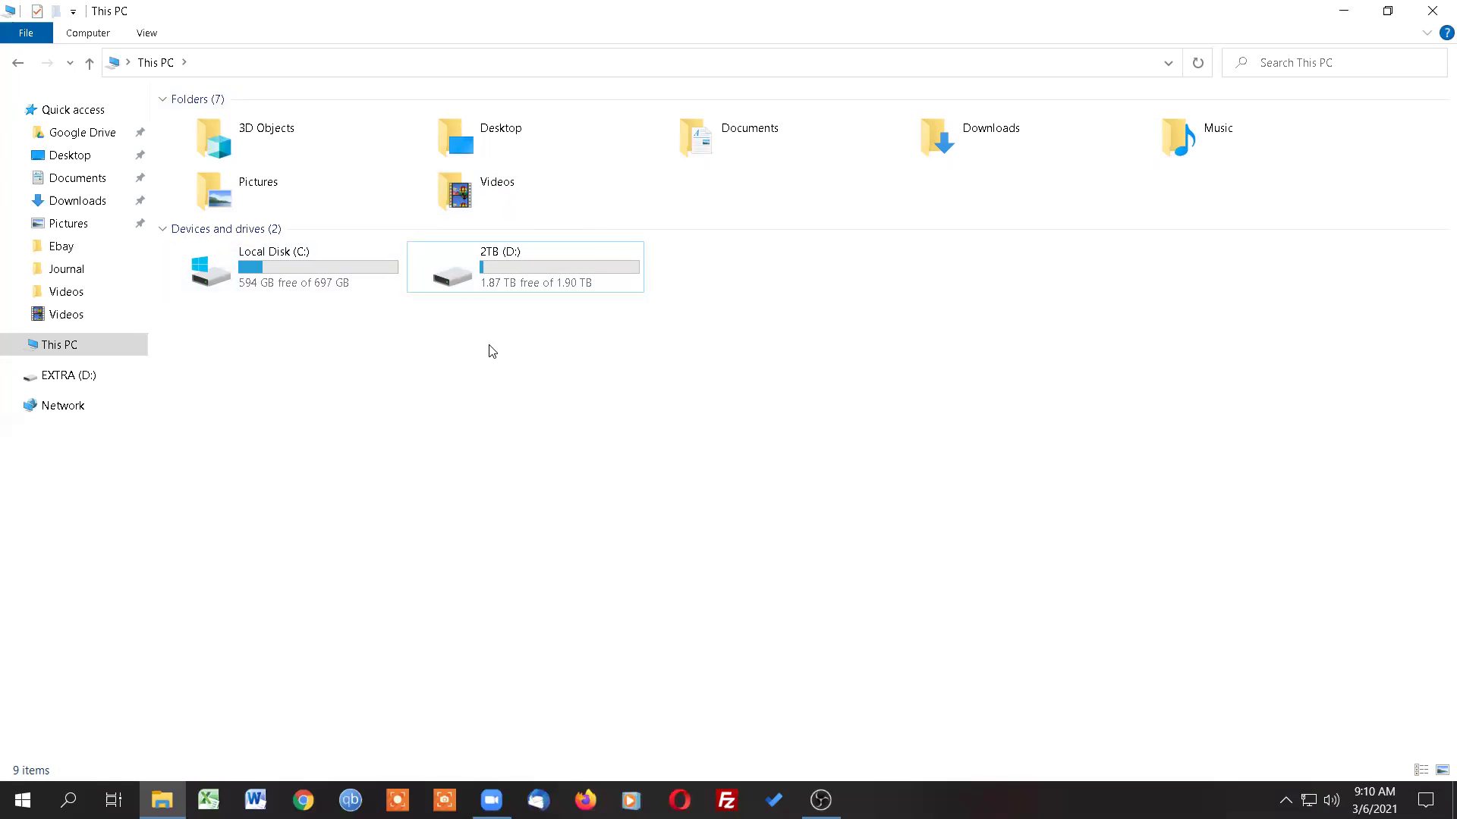
Step: Format the 2TB (D:) drive as NTFS Quick Format with volume label 'EXTRA RAM' and start it
left_click(494, 290)
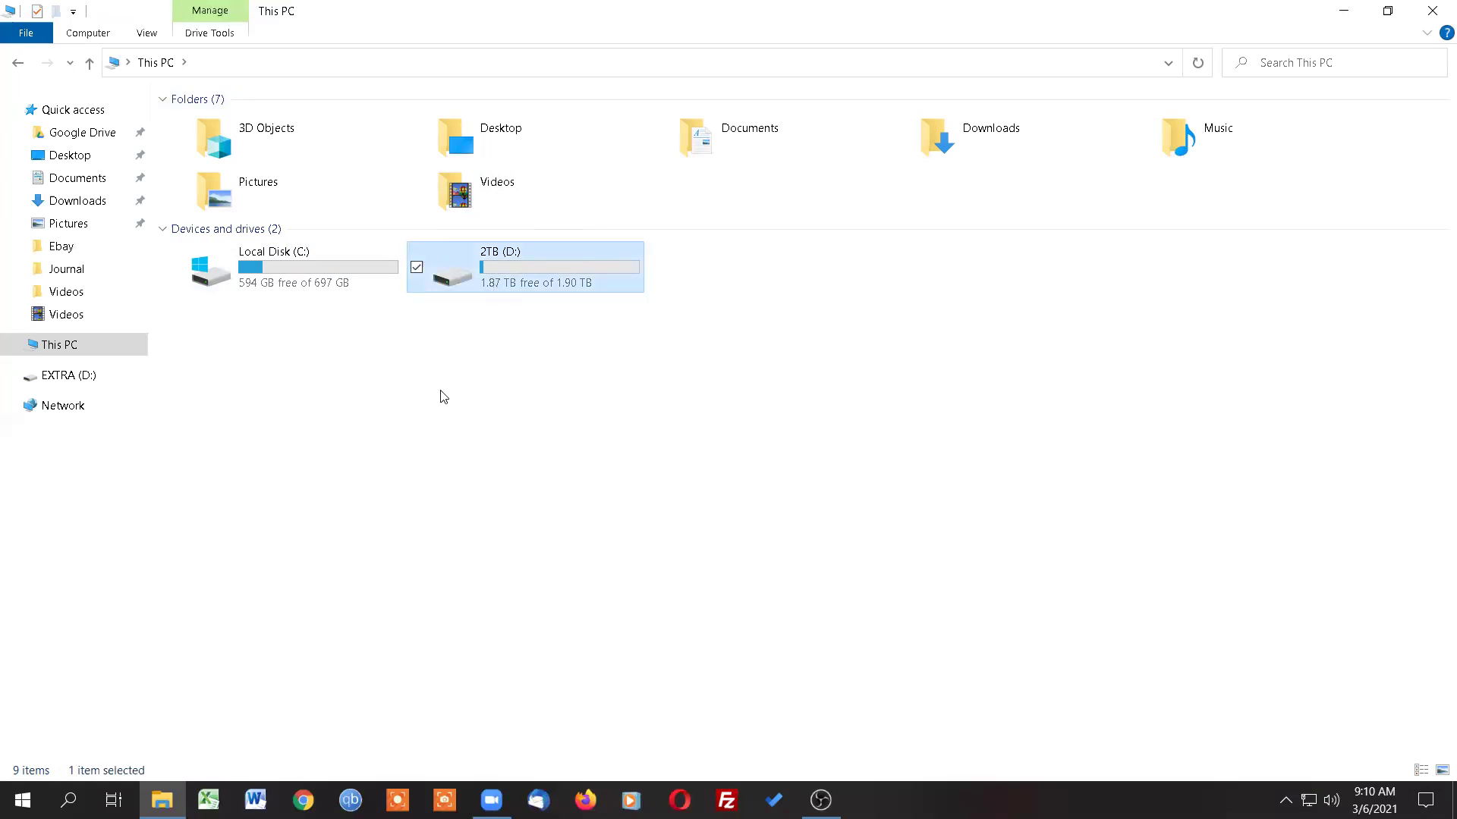
left_click(442, 397)
left_click(479, 276)
right_click(479, 275)
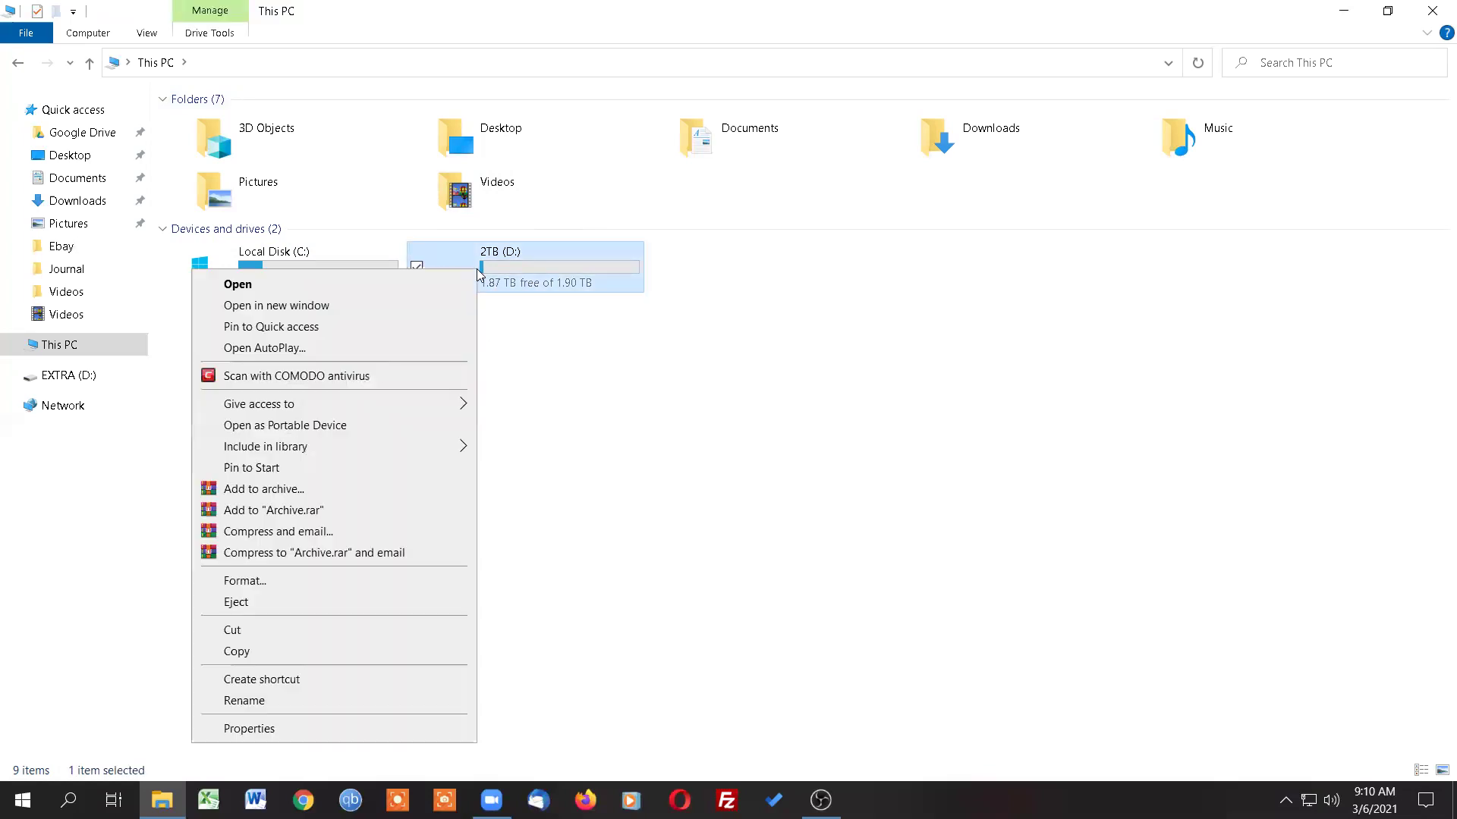
left_click(285, 588)
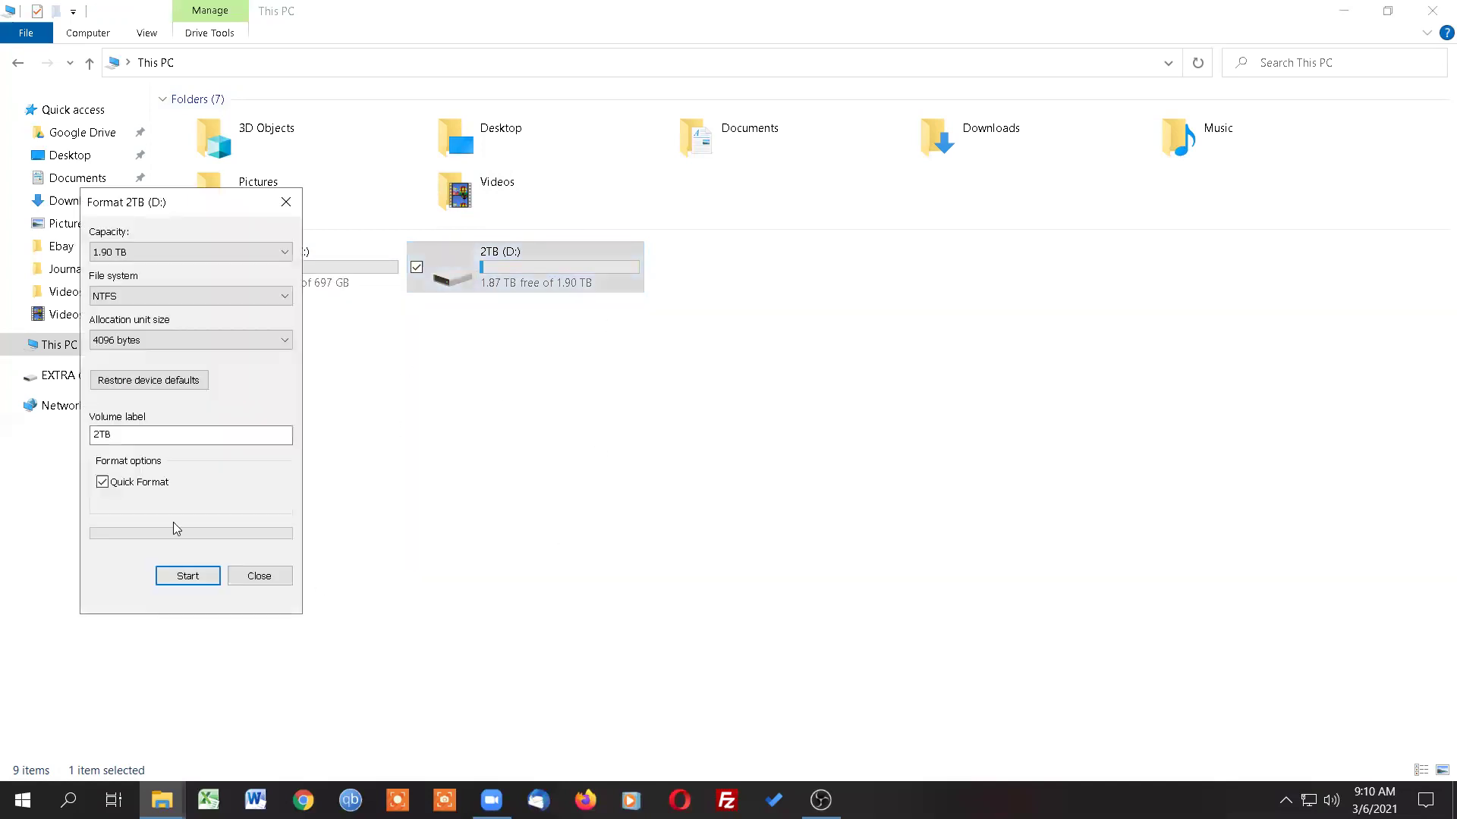
double_click(102, 434)
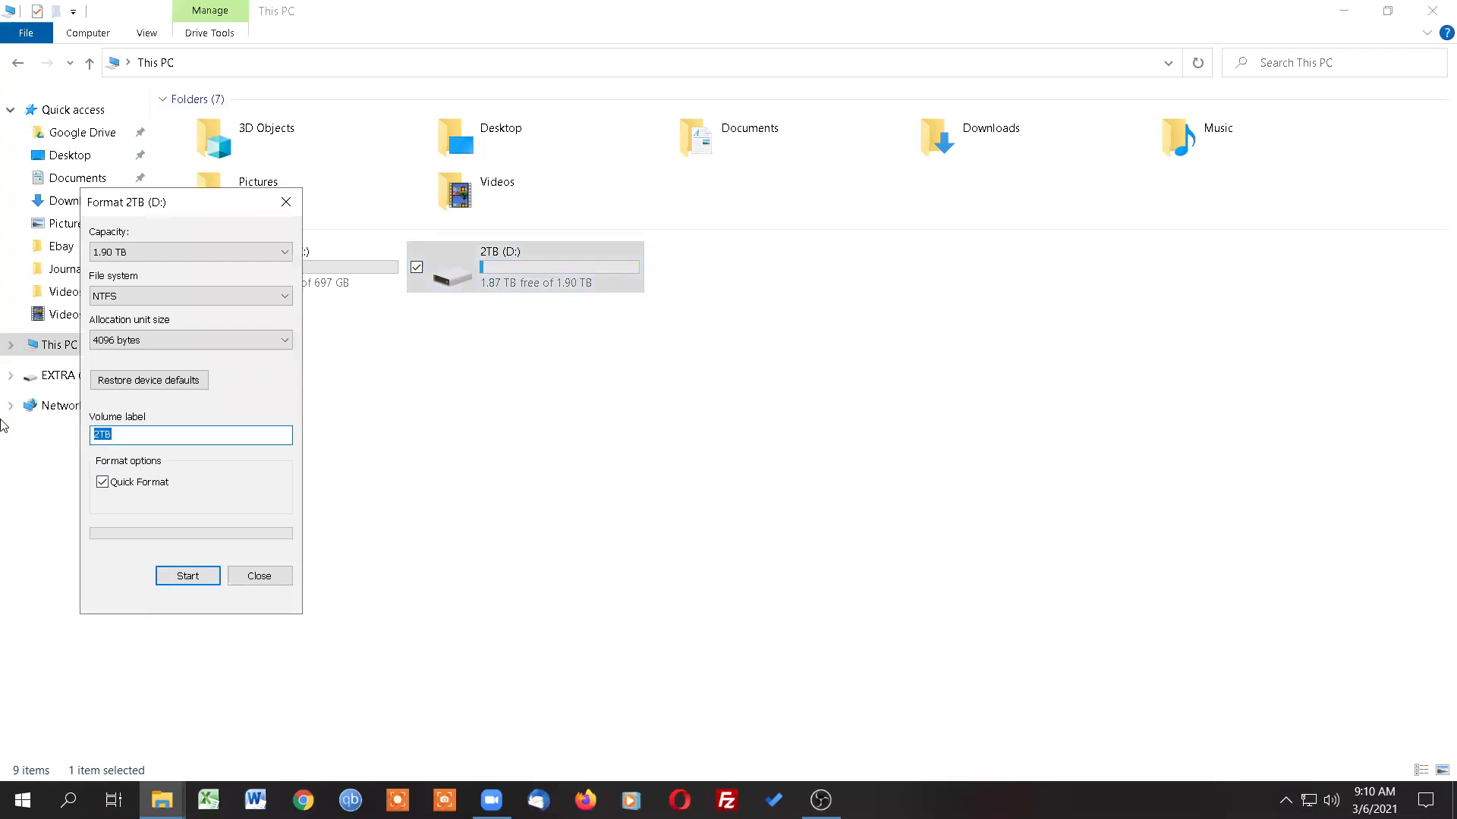
type("EXTRA RAM")
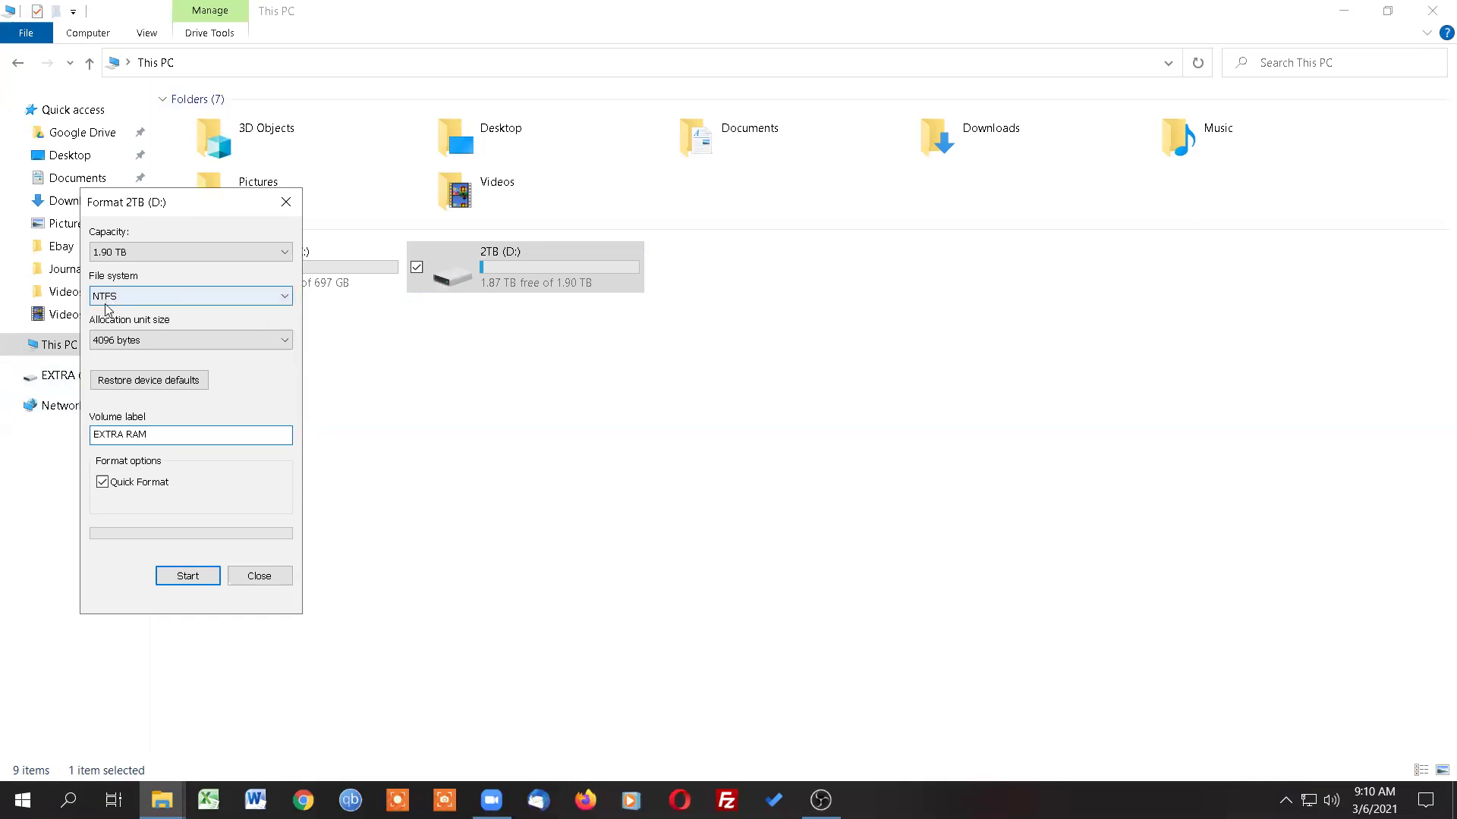
left_click(187, 576)
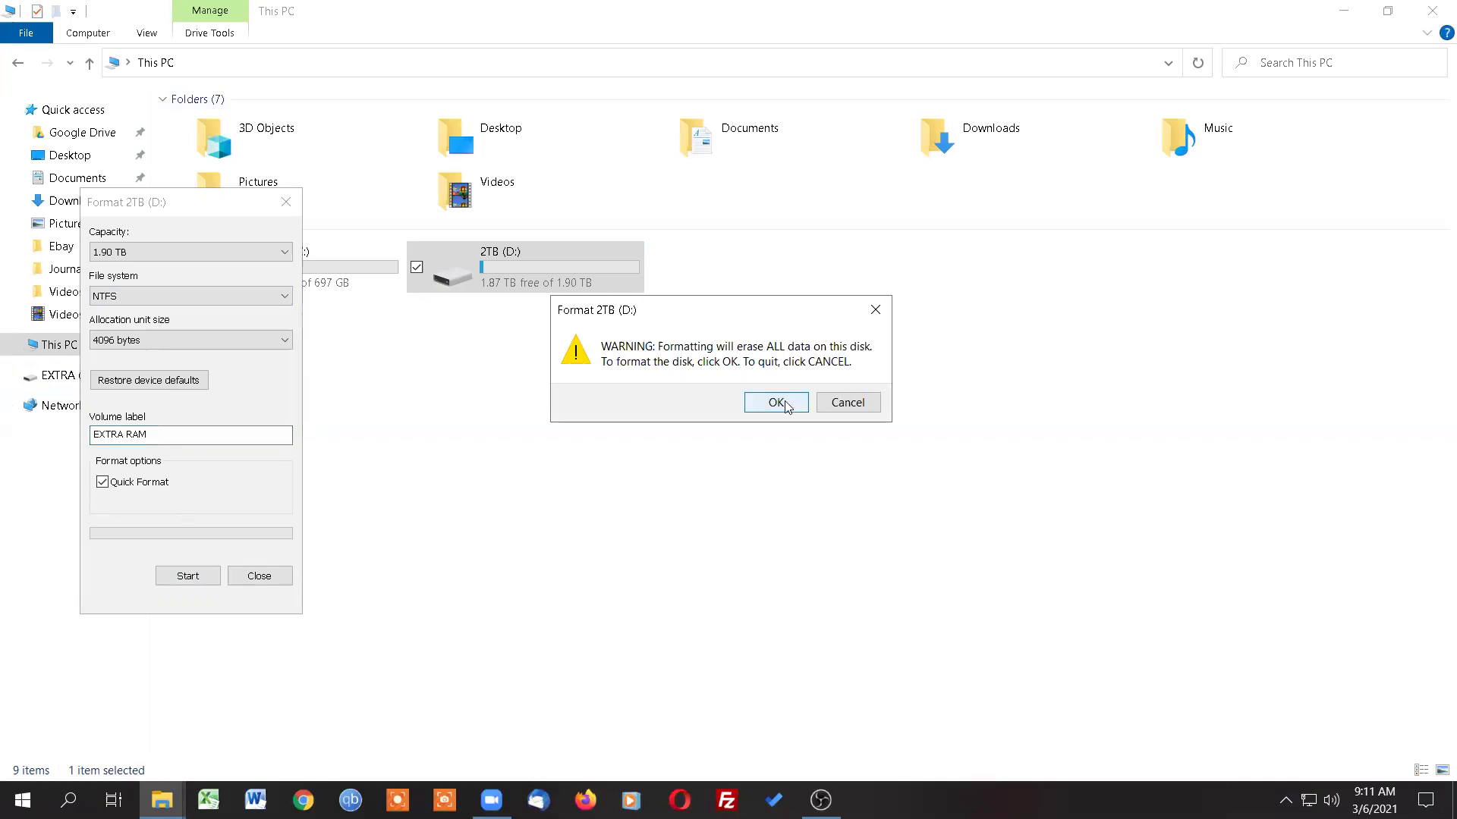
Step: Accept the erase and drive-in-use prompts, acknowledge Format Complete, and close the Format window
left_click(777, 404)
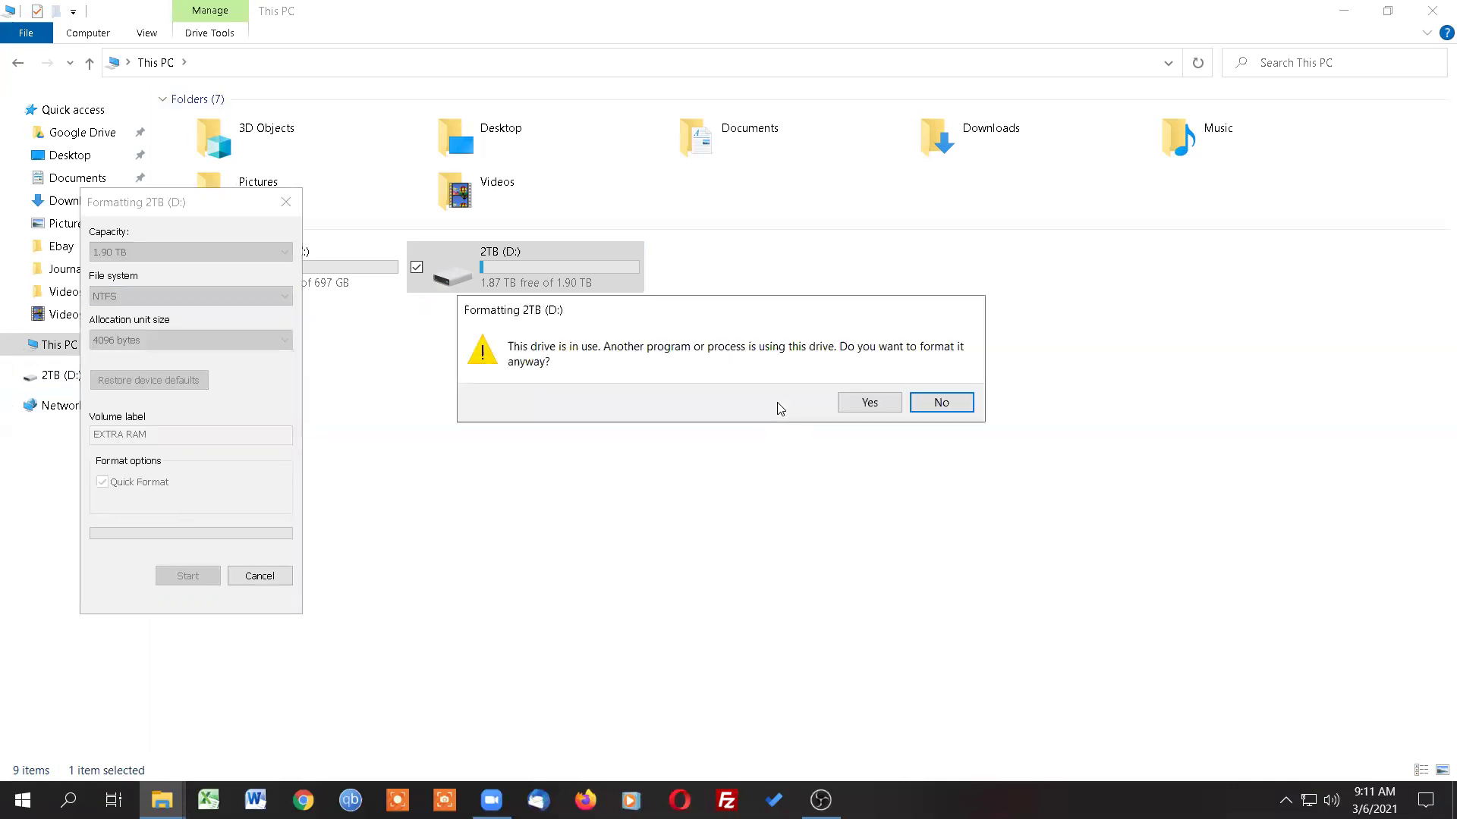
left_click(855, 402)
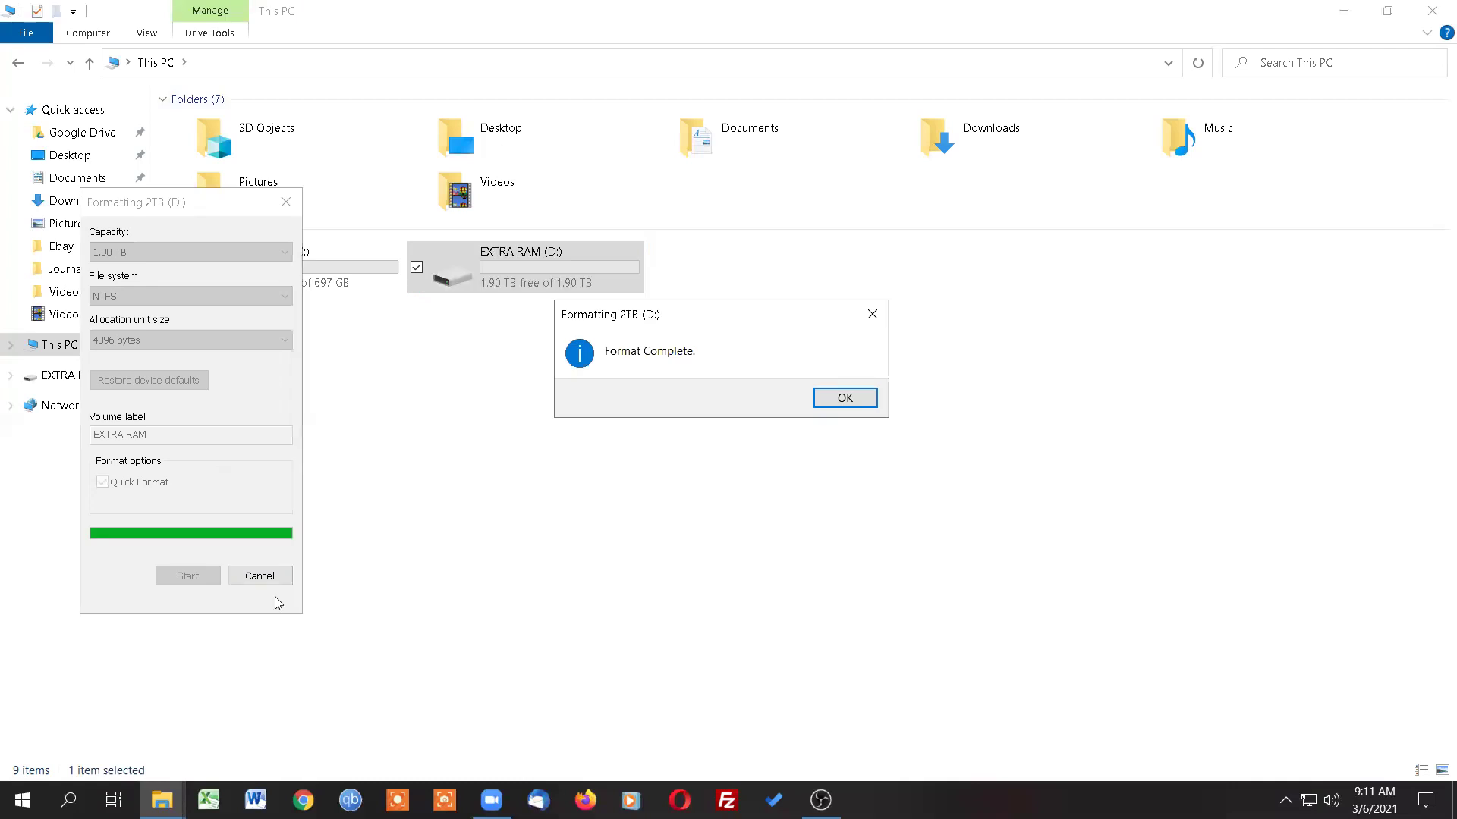
left_click(839, 397)
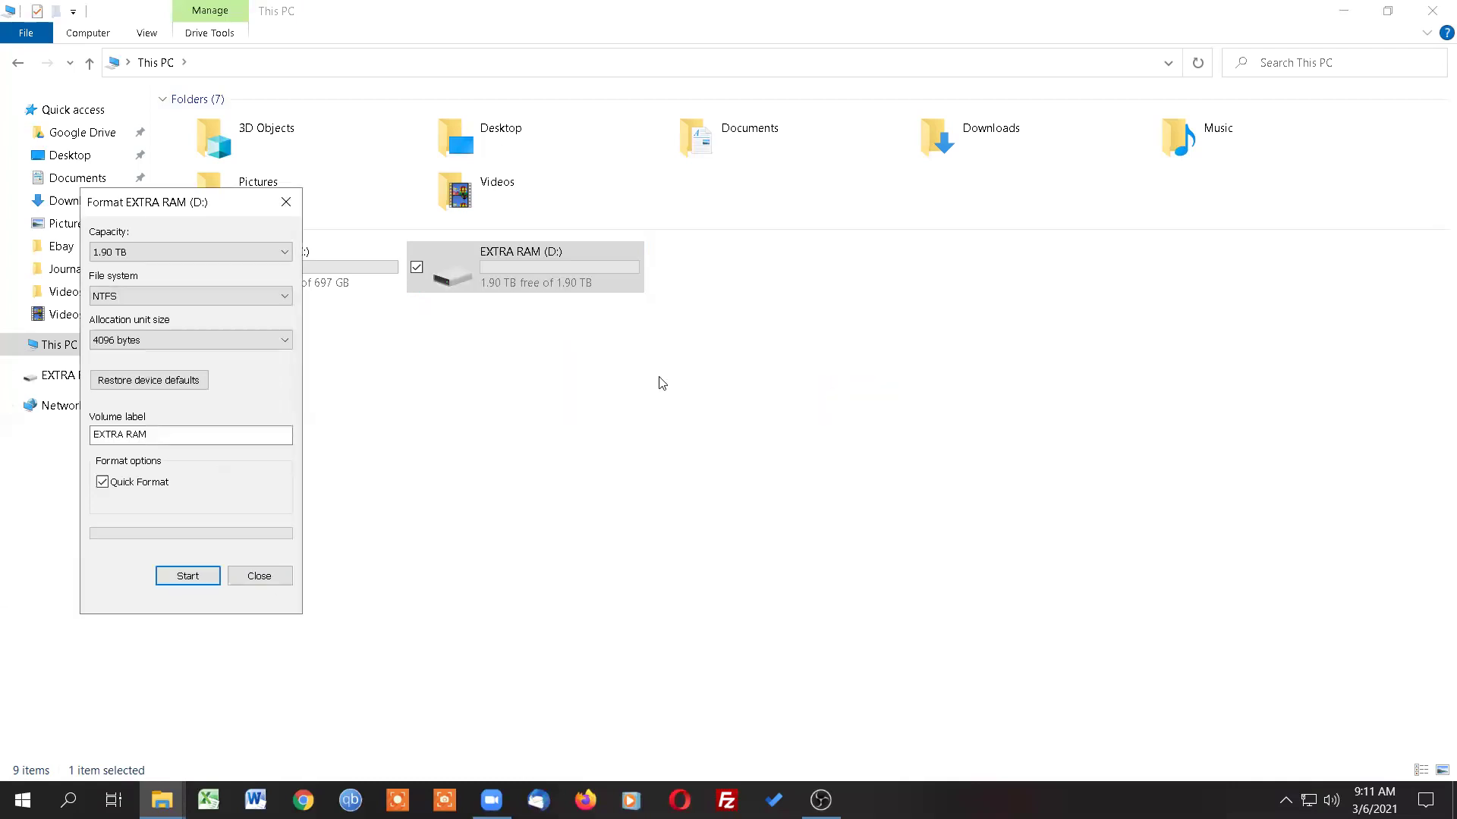
left_click(272, 577)
left_click(342, 344)
left_click(296, 260)
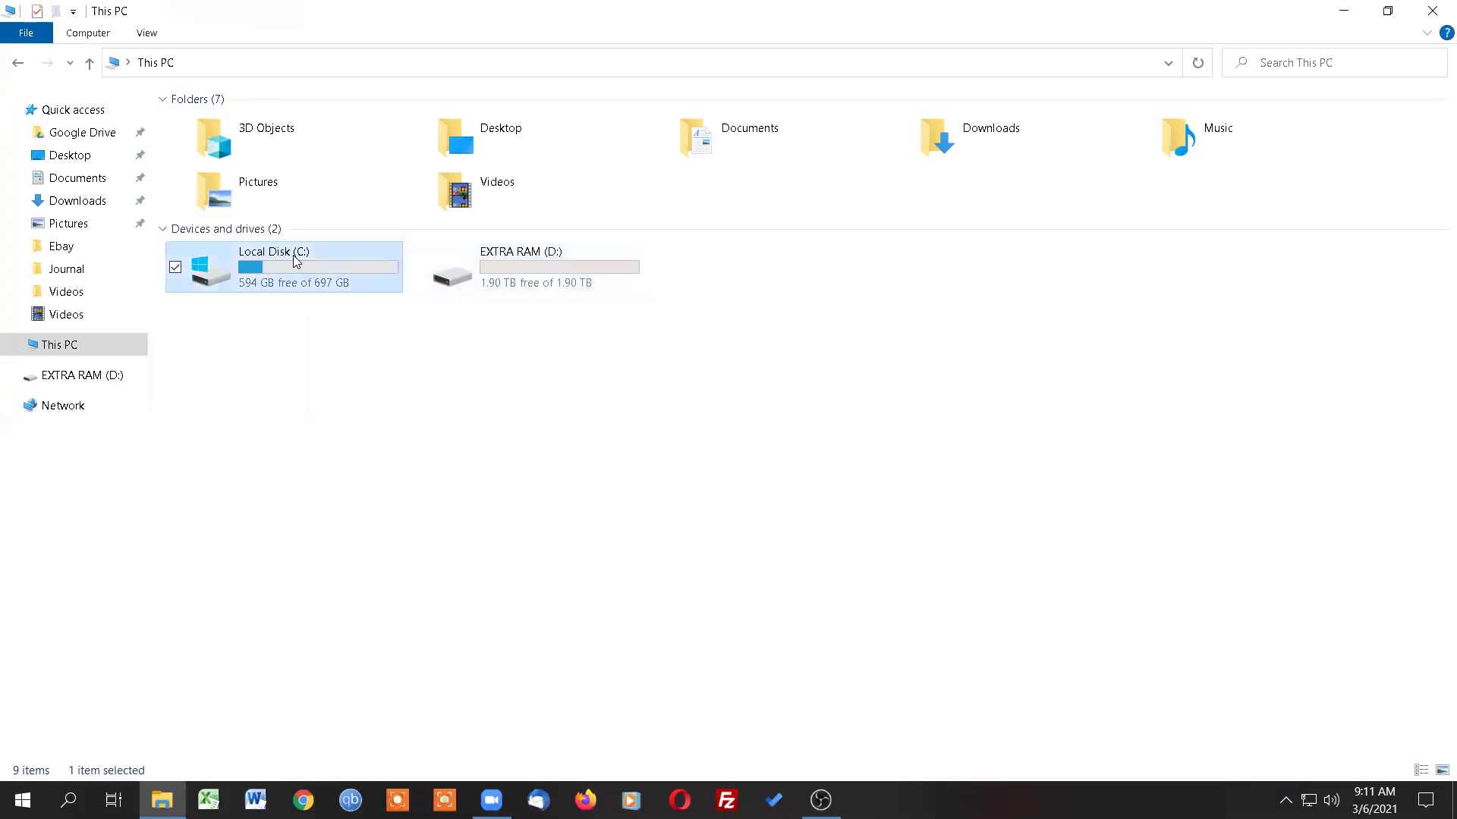
Step: In EXTRA RAM (D:) Properties, set ReadyBoost to 'Use this device', reserving 32768 MB
left_click(468, 276)
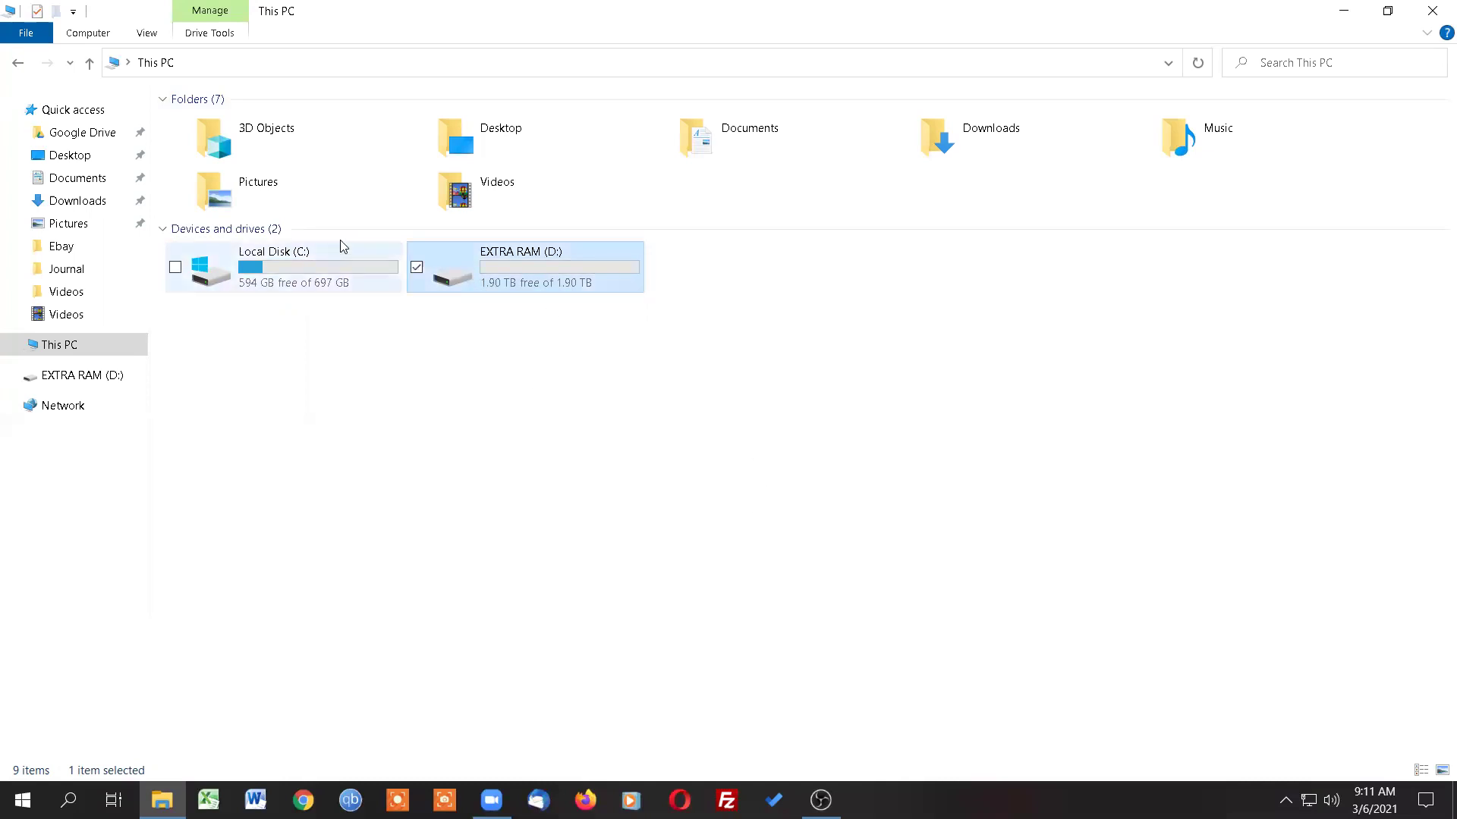
right_click(528, 288)
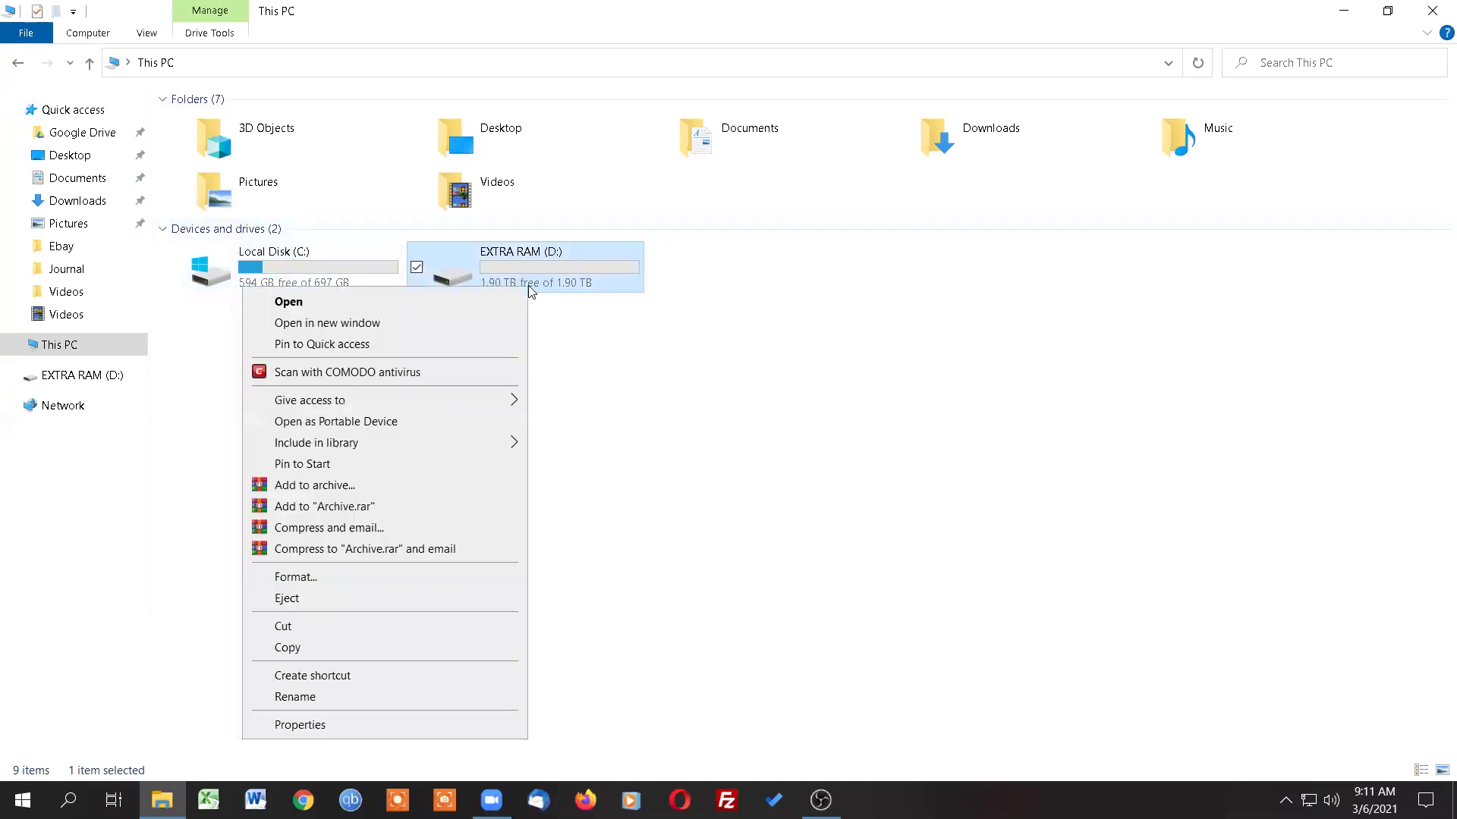
left_click(439, 732)
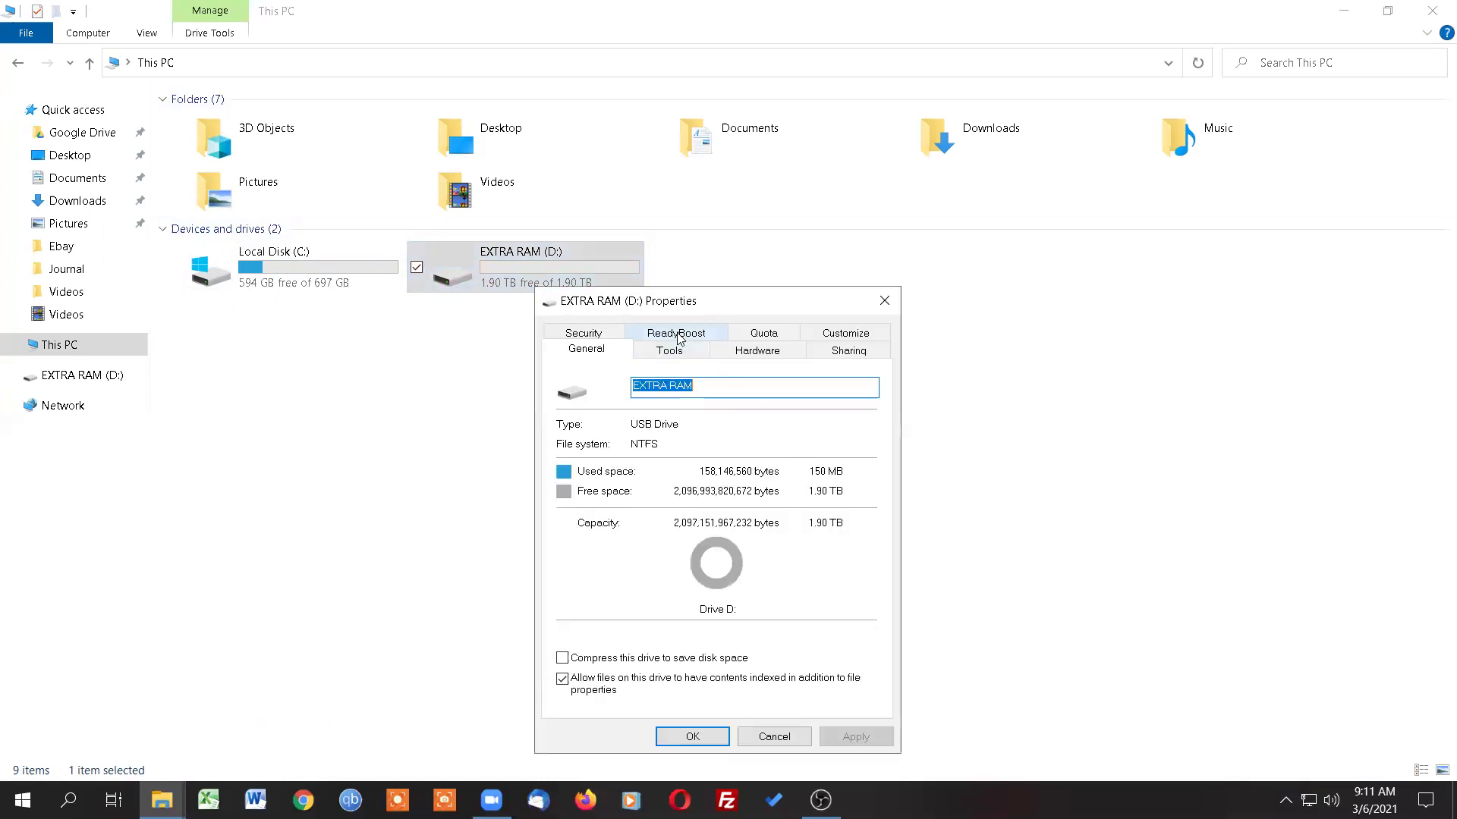
left_click(678, 335)
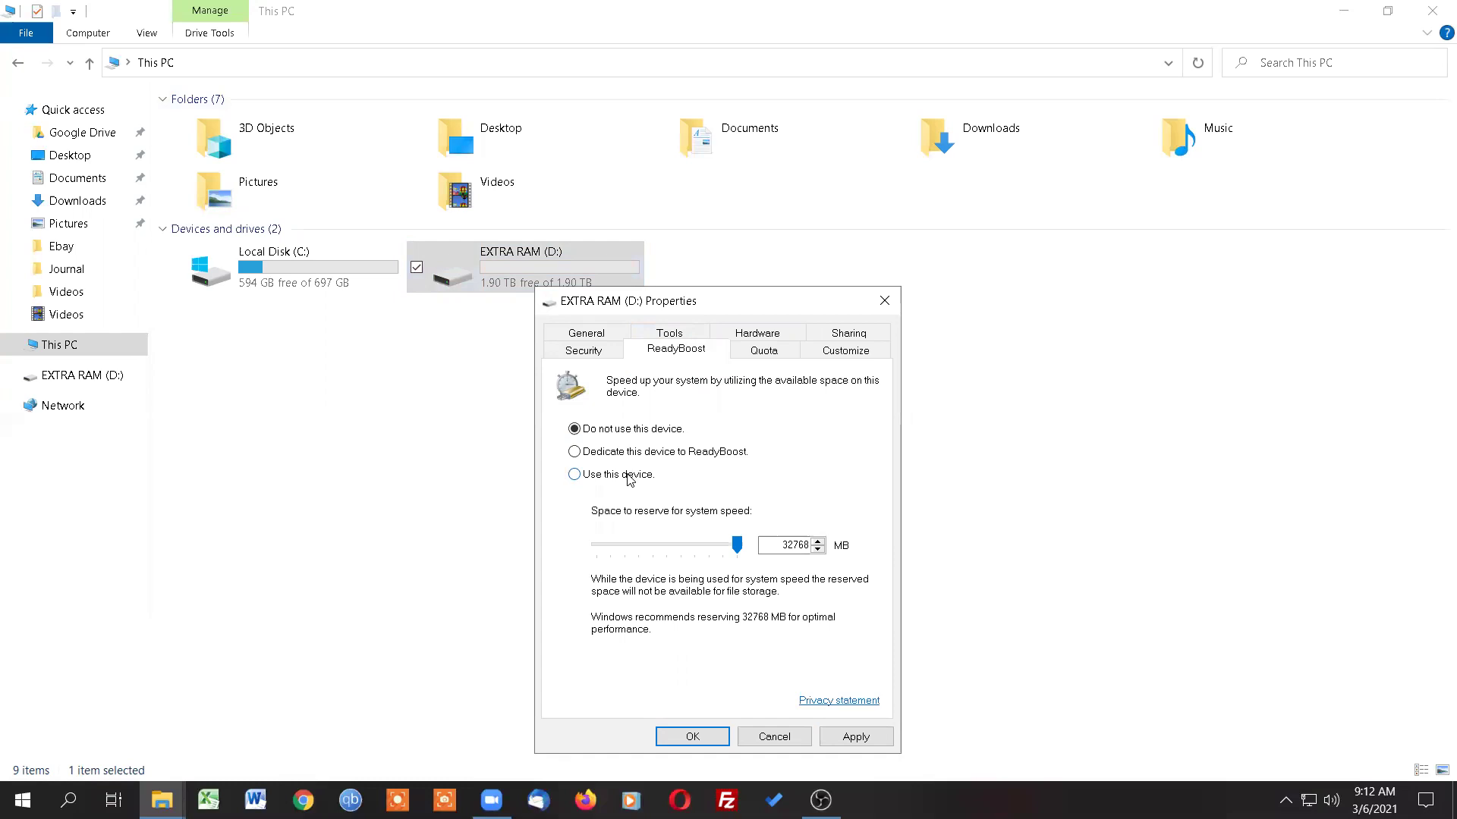
left_click(629, 479)
left_click(916, 435)
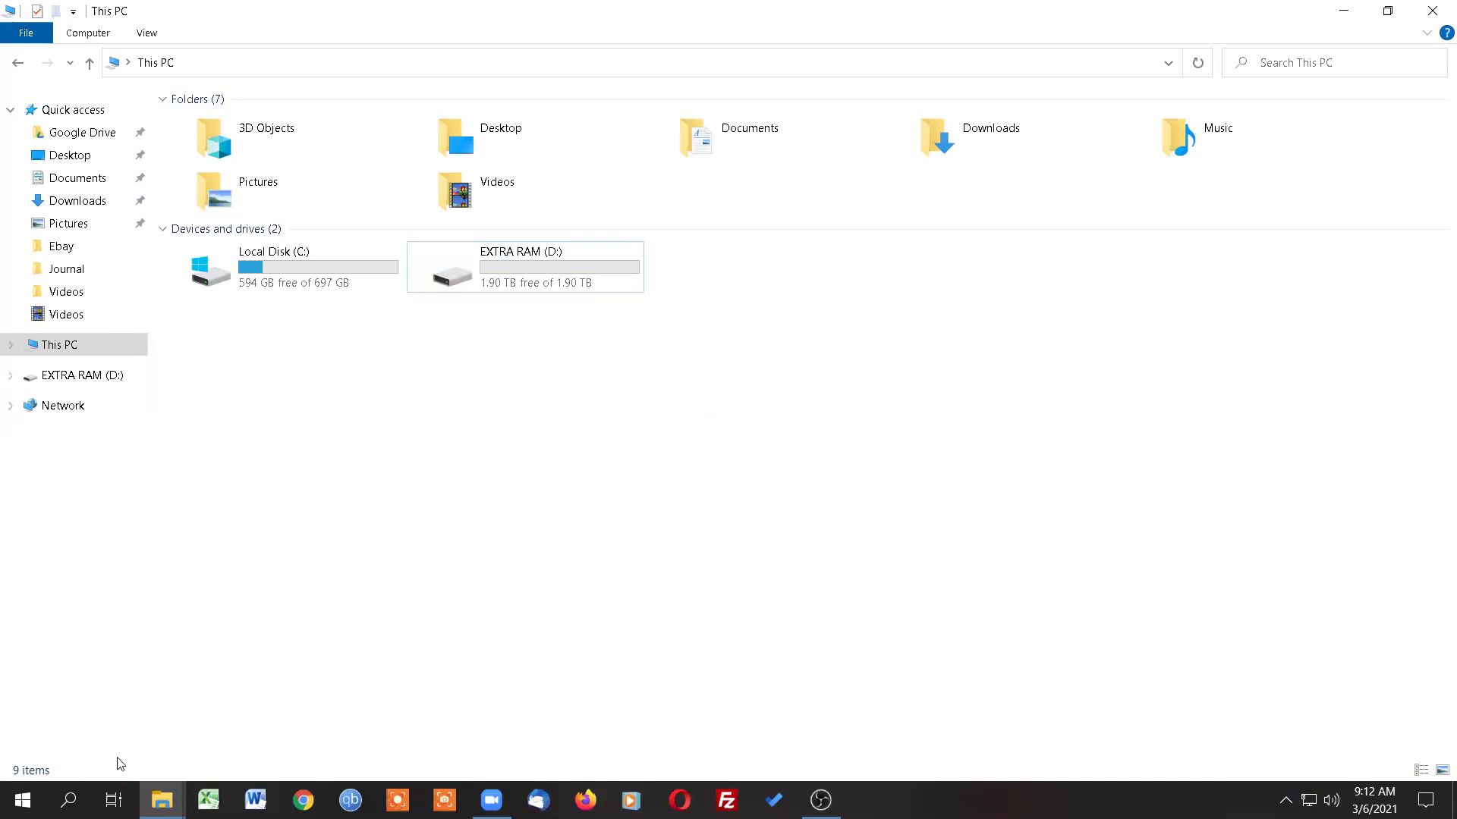
left_click(161, 800)
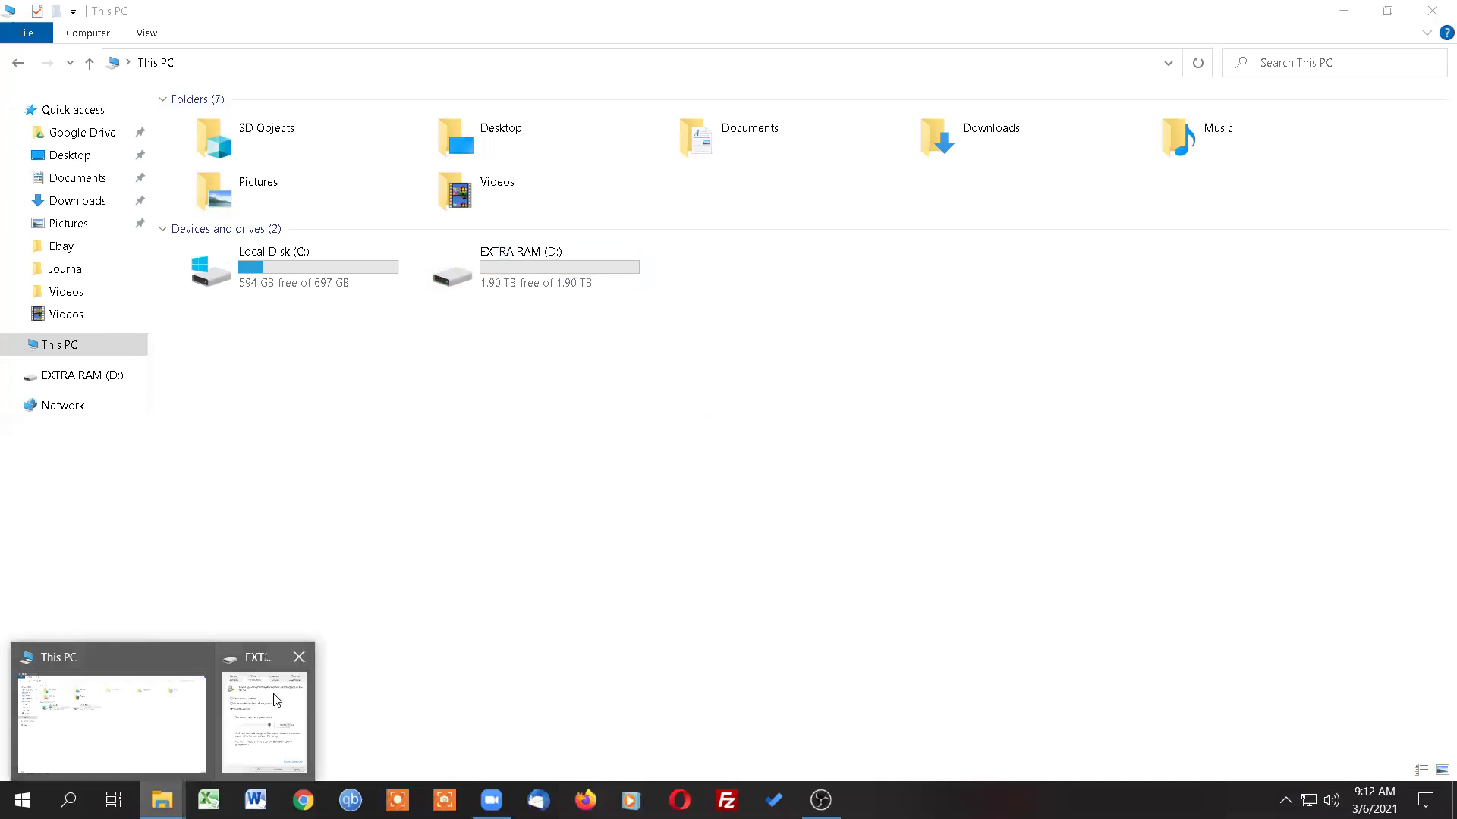
Step: Apply the ReadyBoost setting so the cache is created, leaving 1.87 TB free
left_click(273, 699)
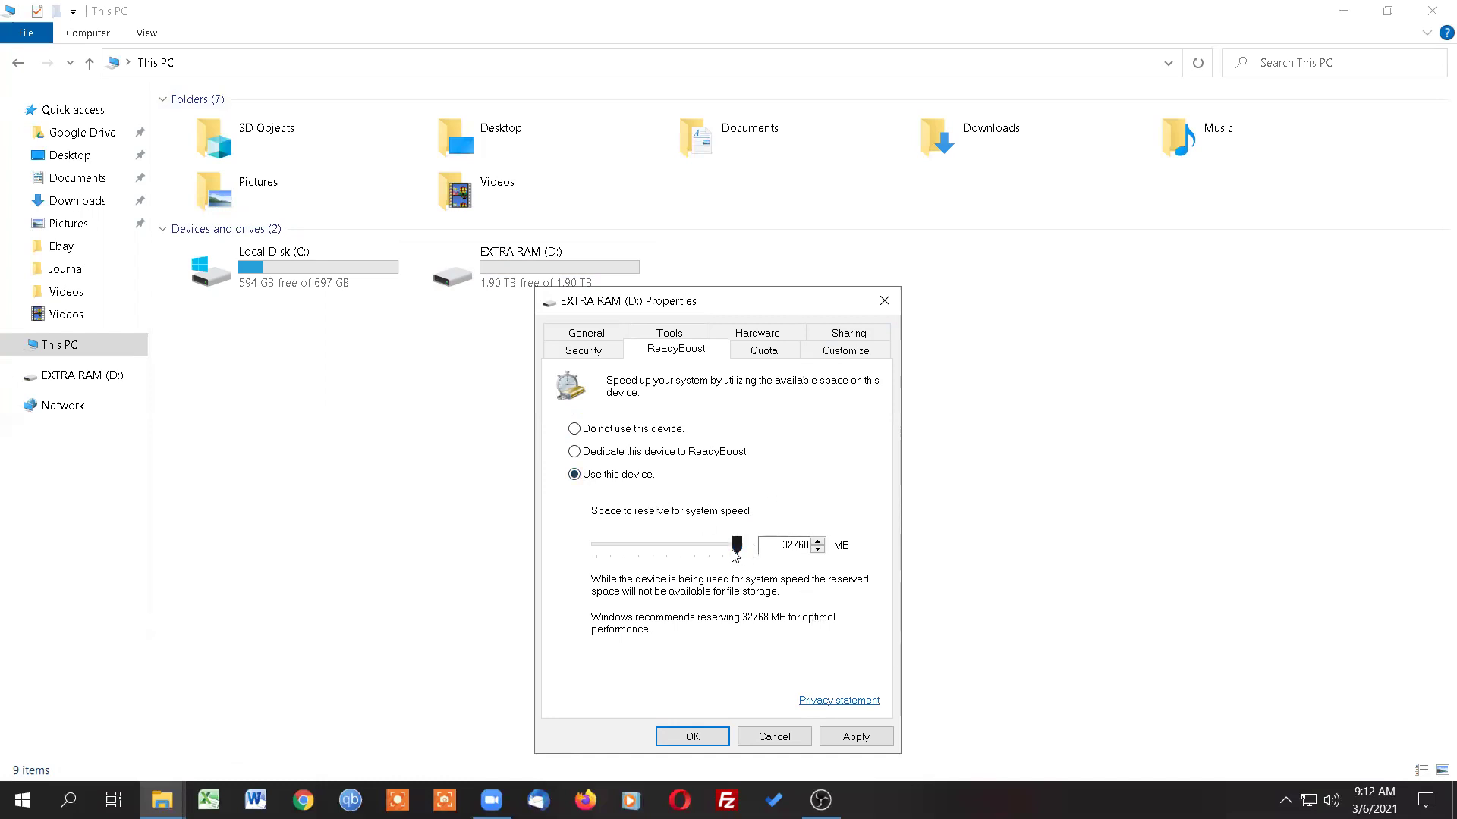
left_click(856, 738)
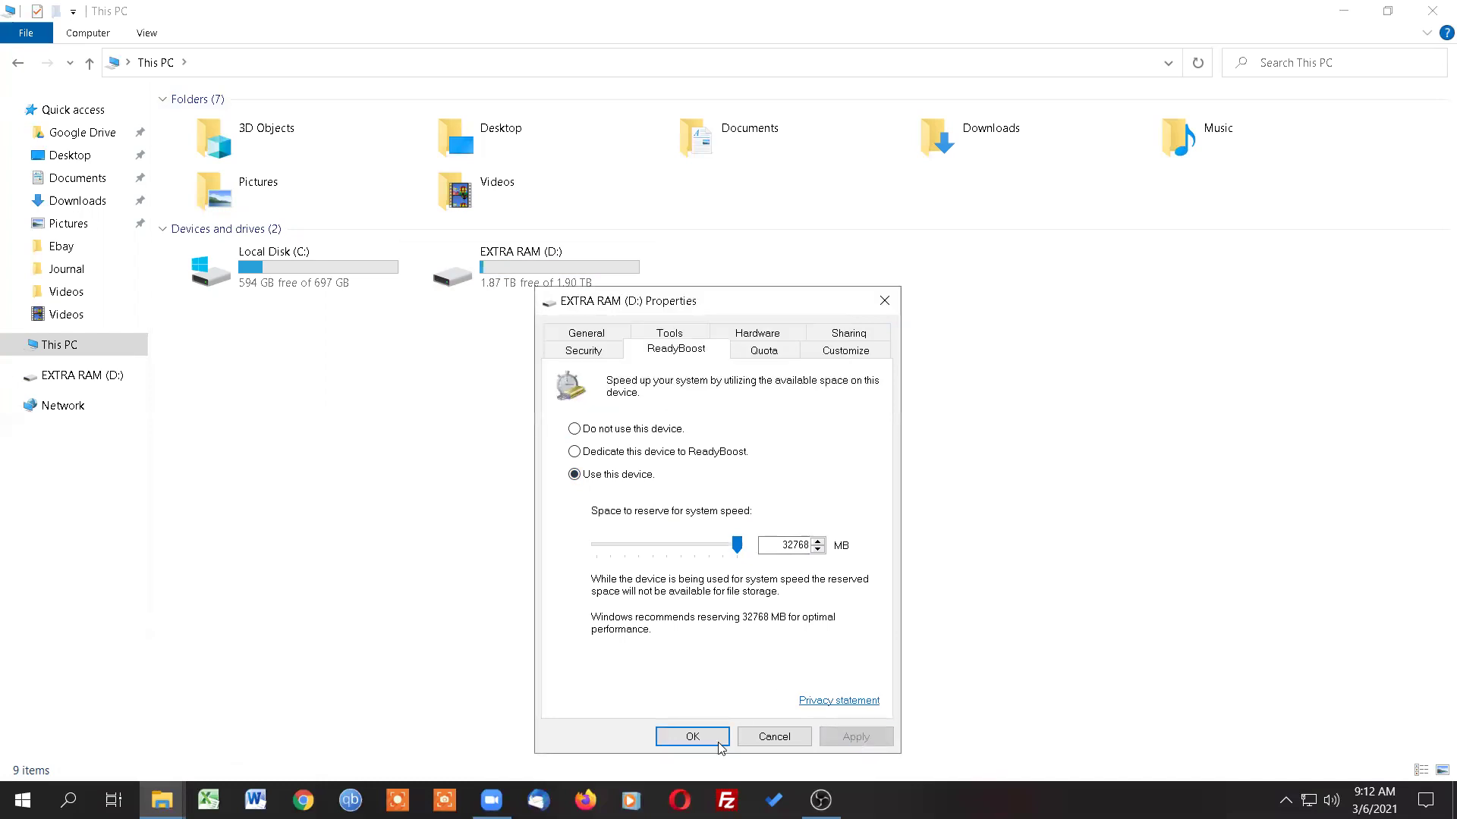
left_click(690, 737)
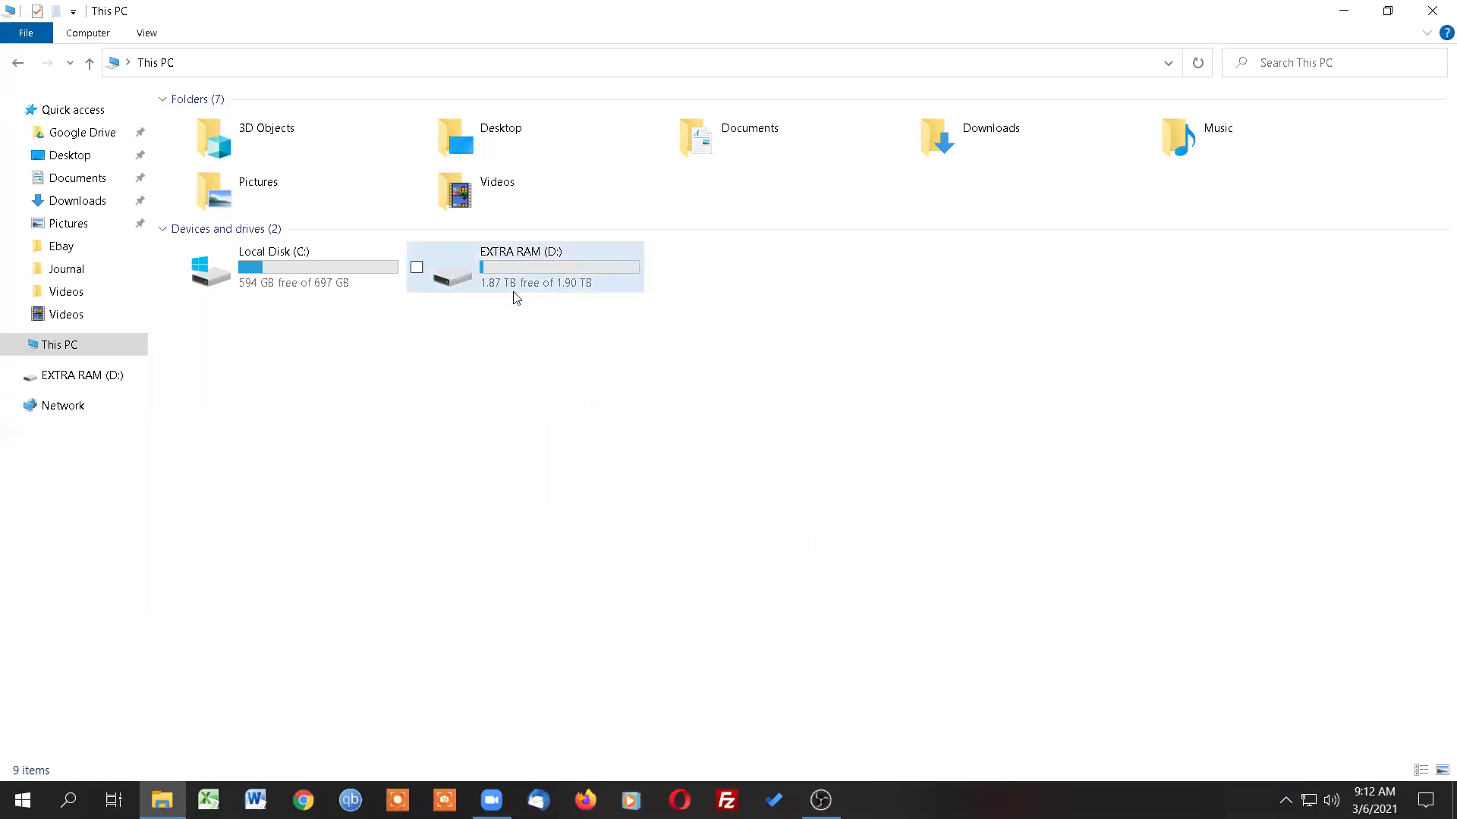
double_click(507, 257)
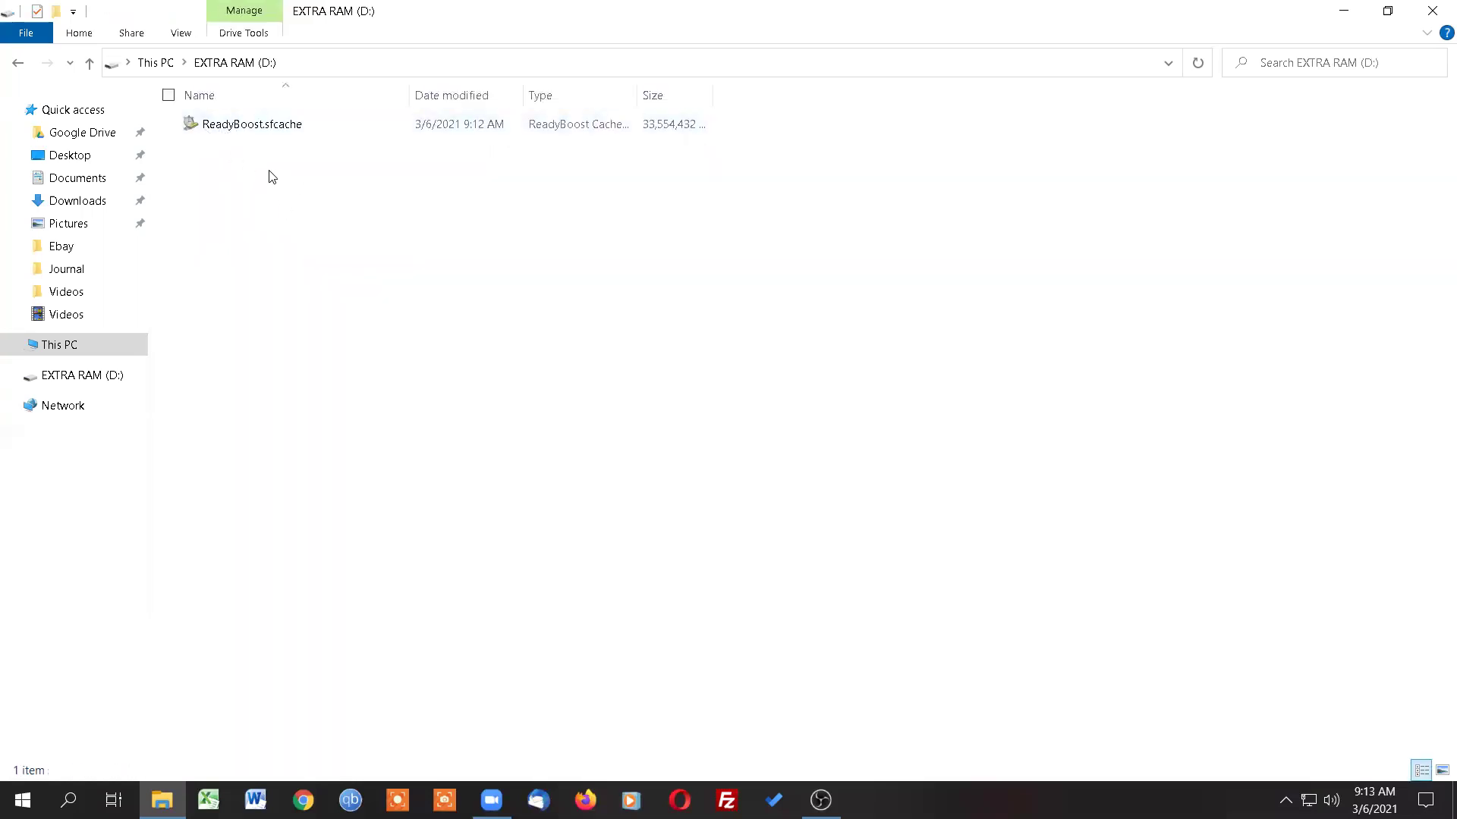
left_click(18, 64)
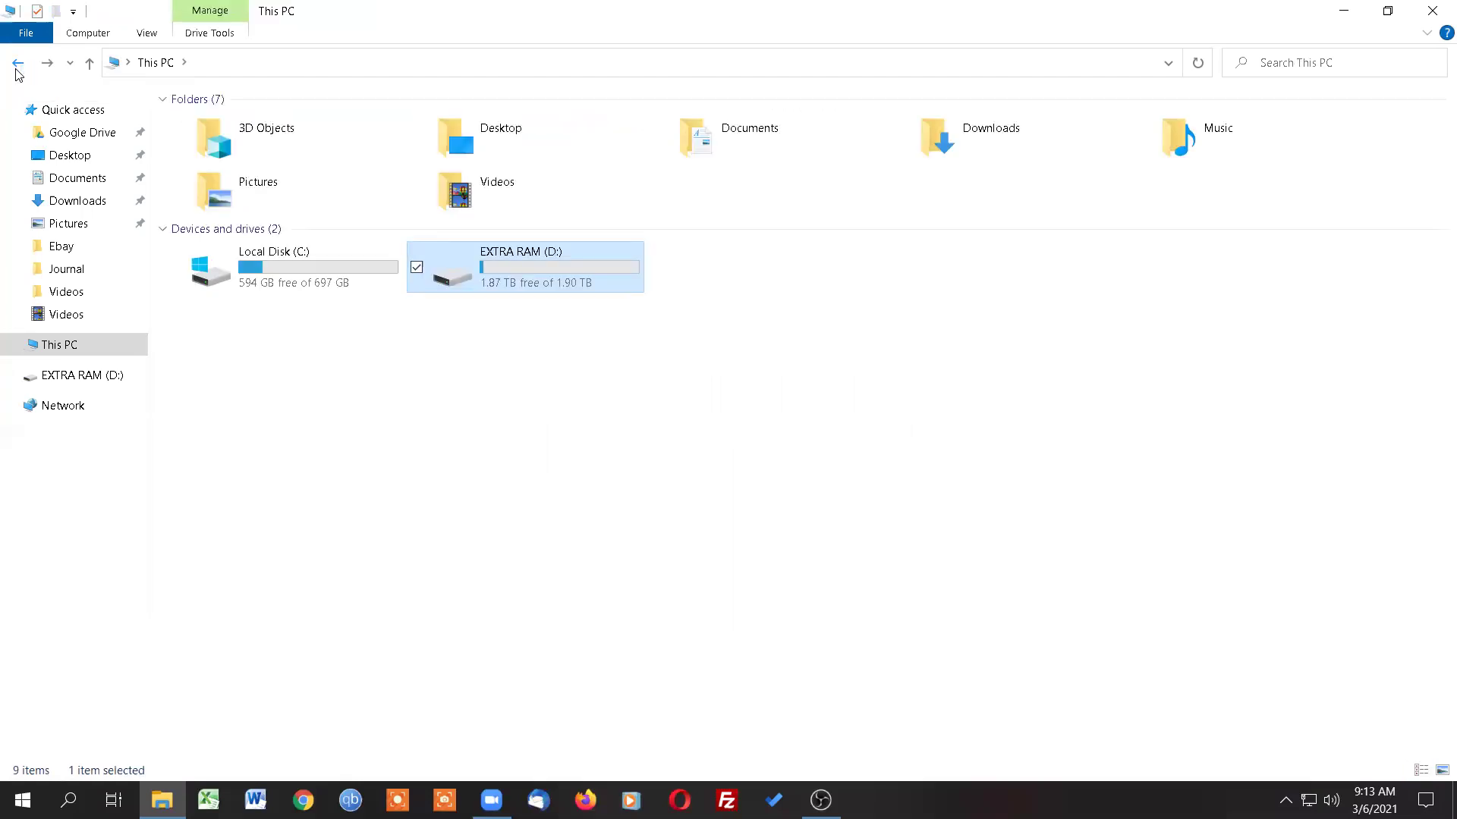
left_click(471, 360)
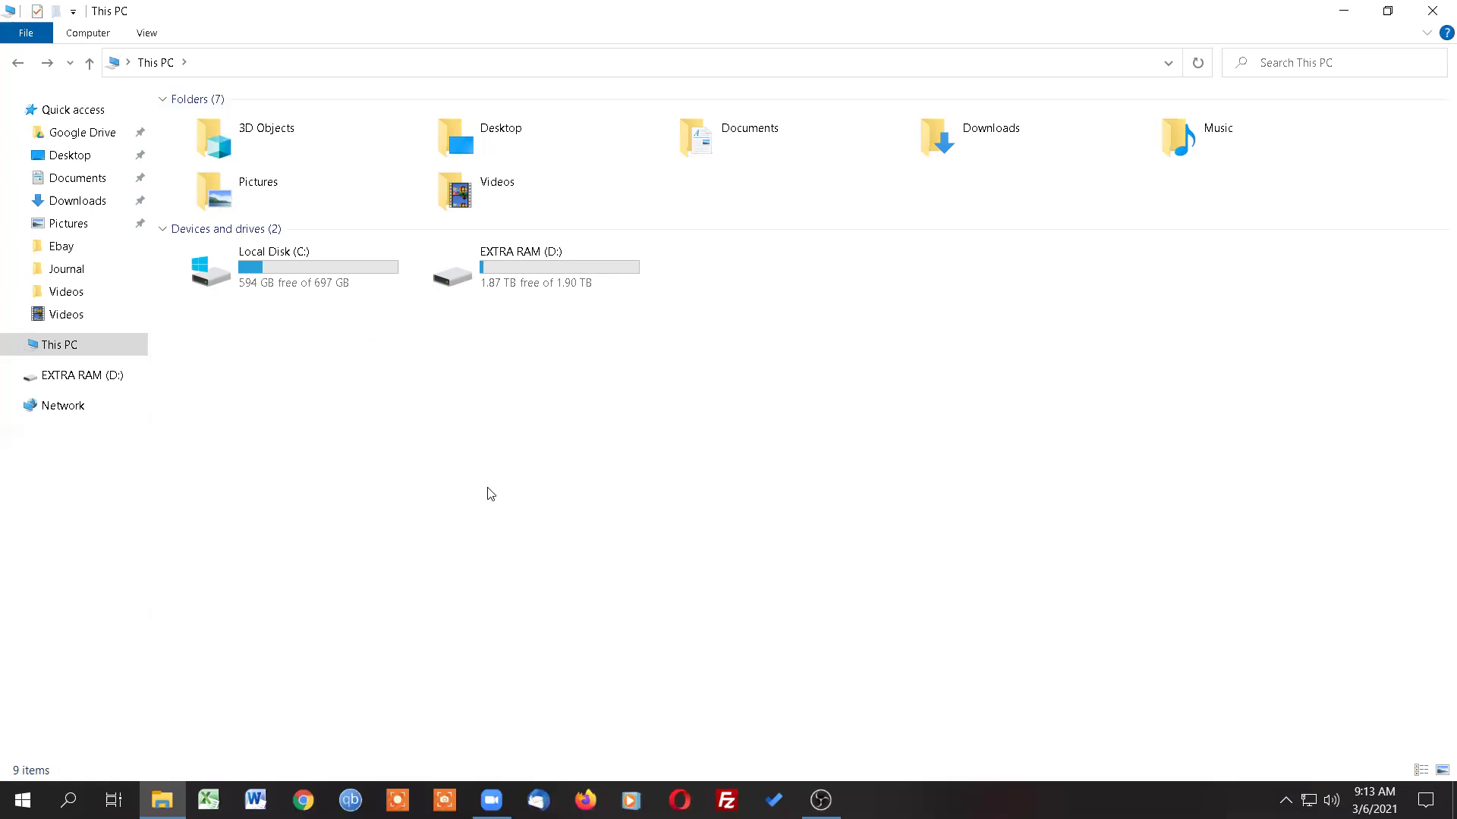
Step: Set EXTRA RAM (D:) ReadyBoost to 'Do not use this device' and apply, restoring 1.90 TB free
right_click(501, 282)
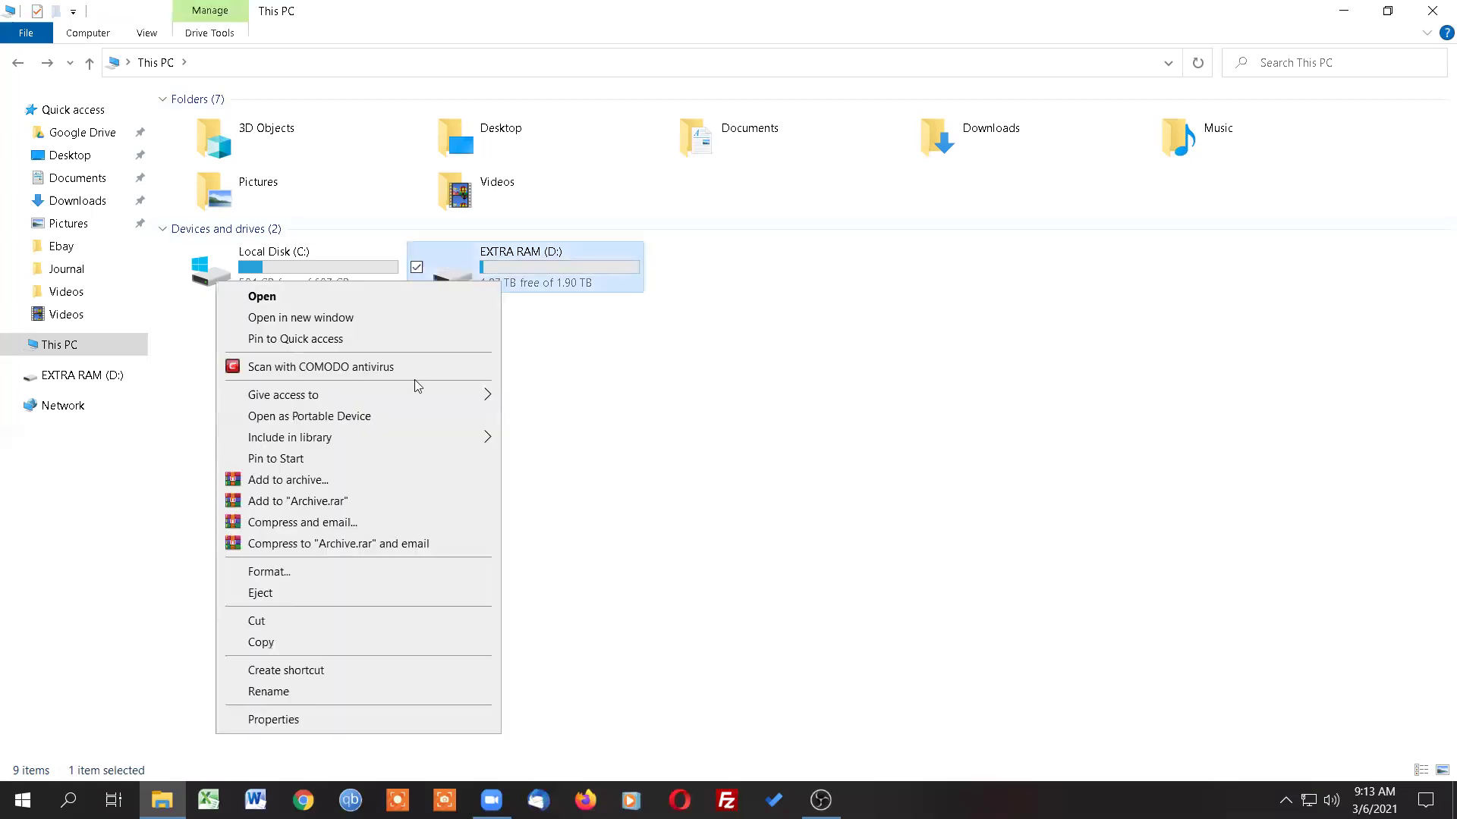
left_click(353, 725)
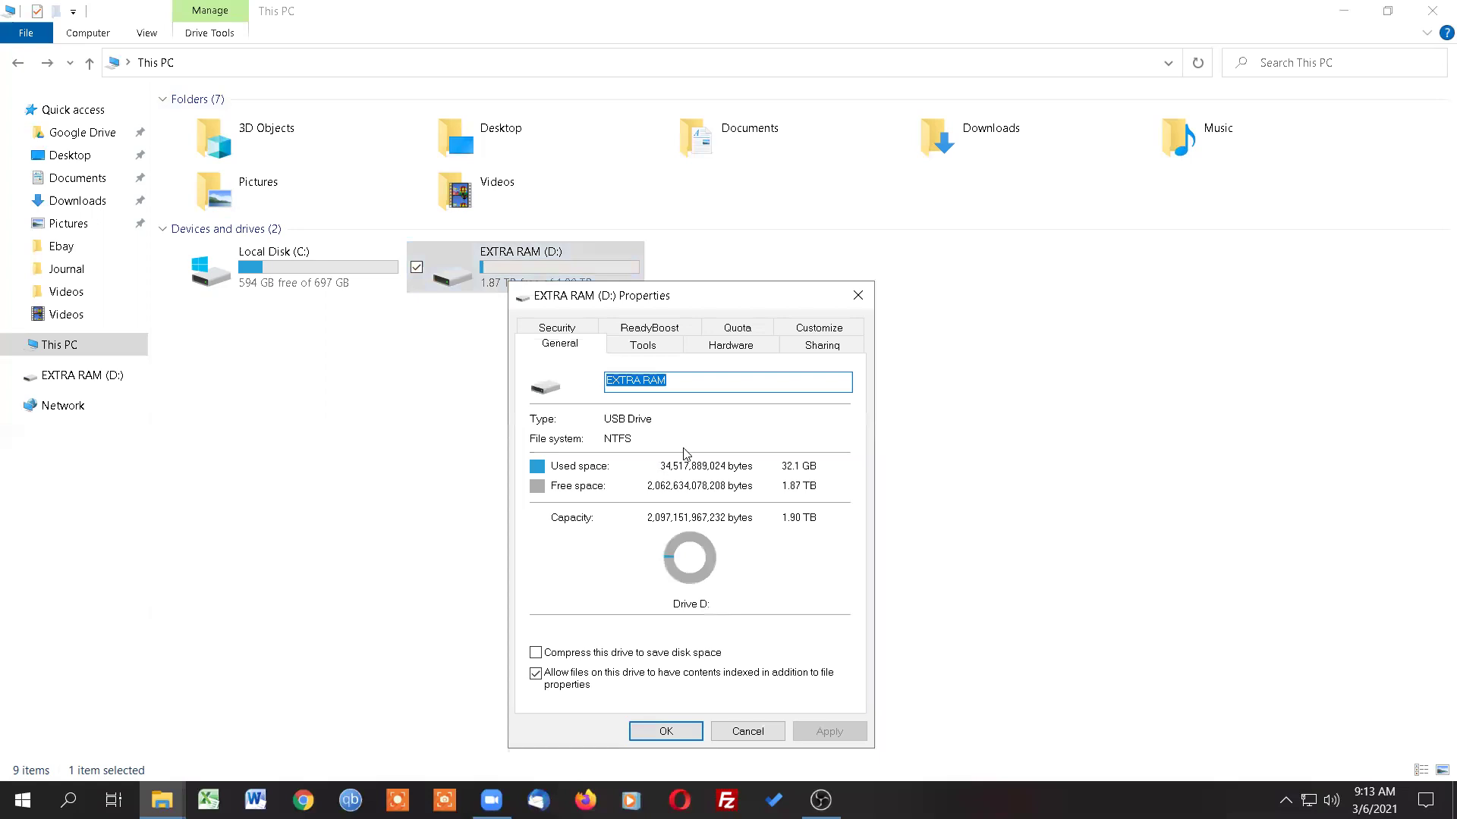
left_click(629, 329)
left_click(567, 425)
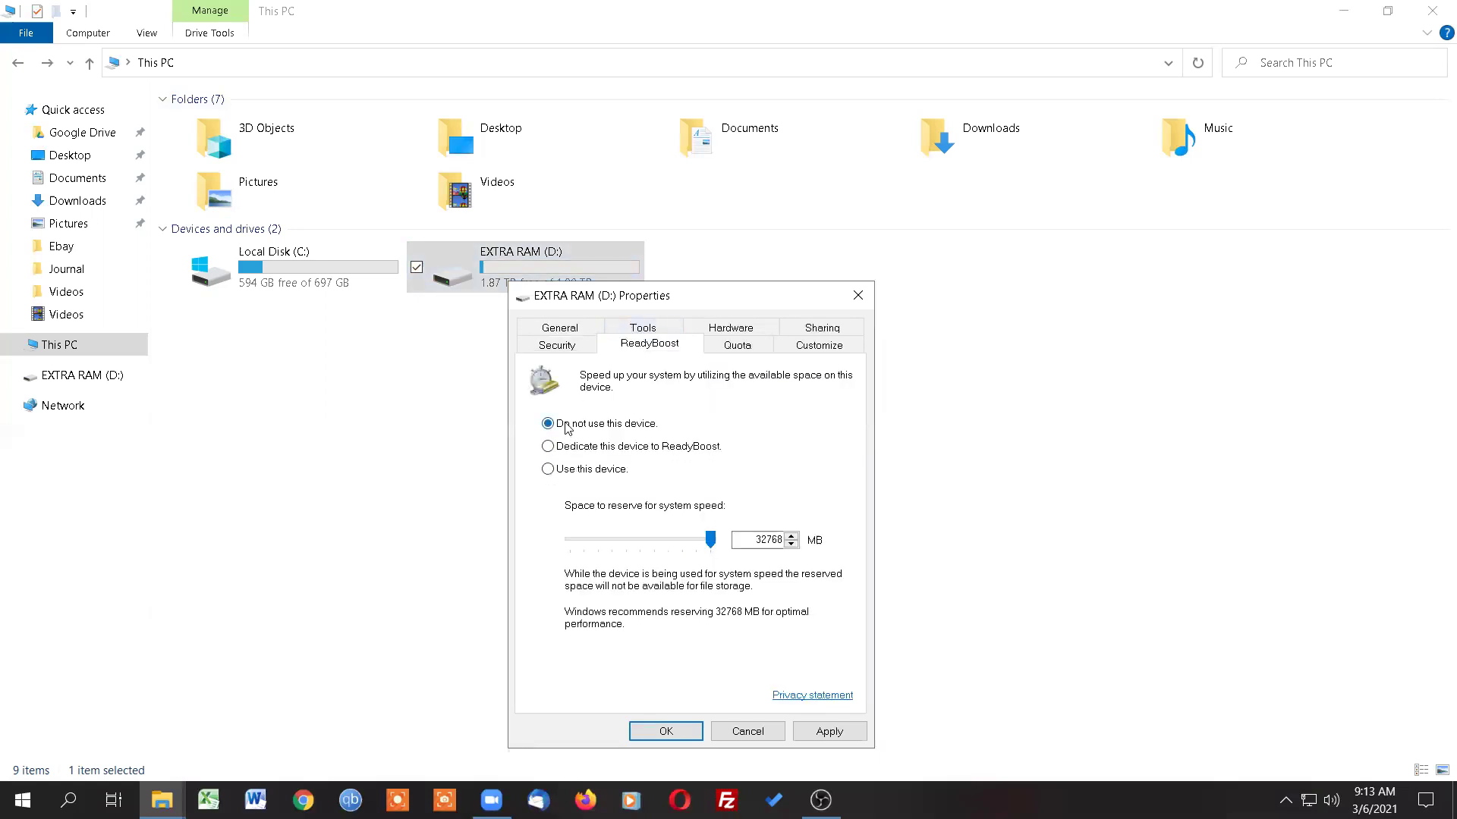
left_click(838, 734)
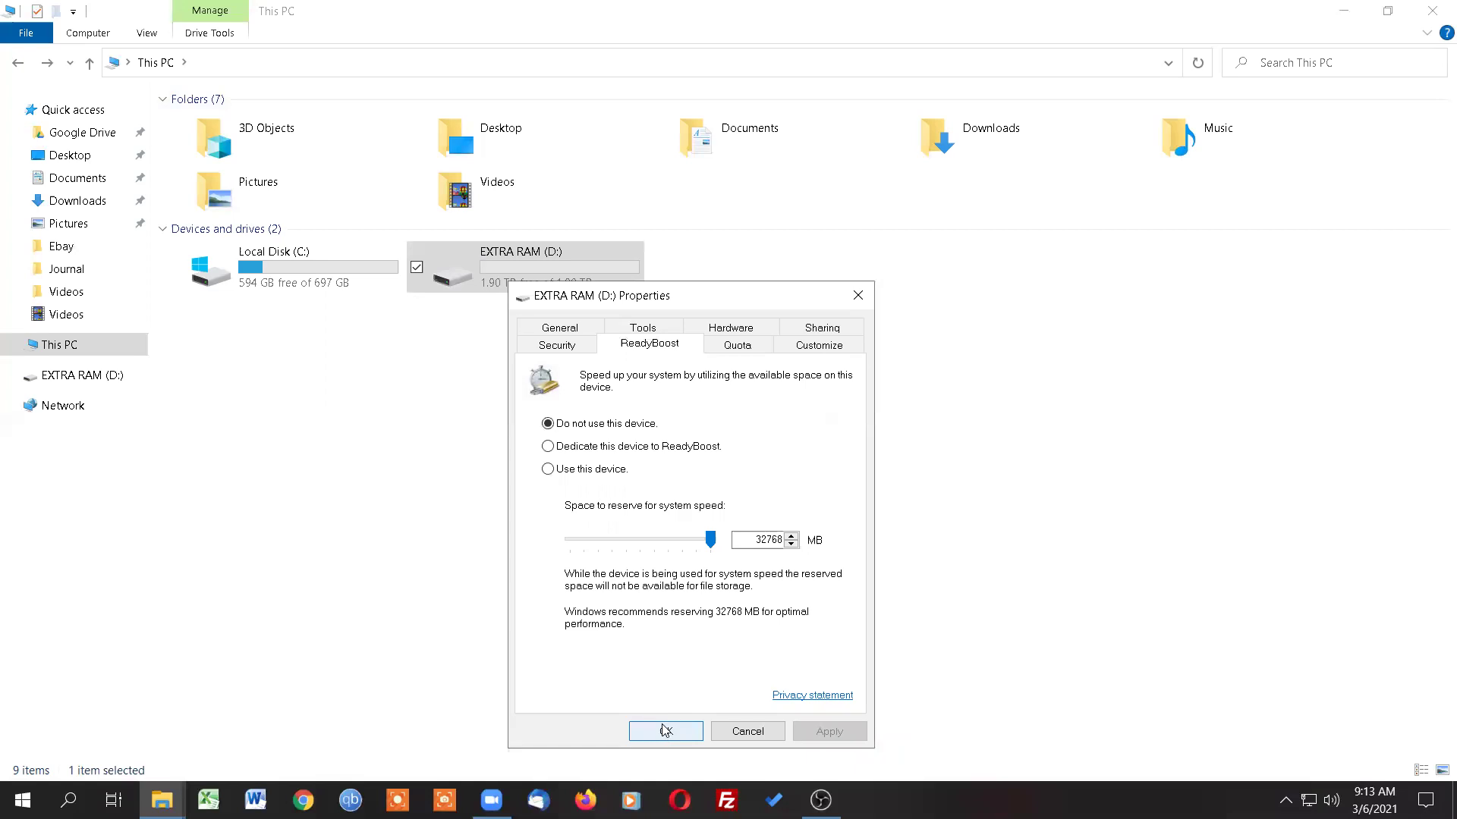
left_click(665, 731)
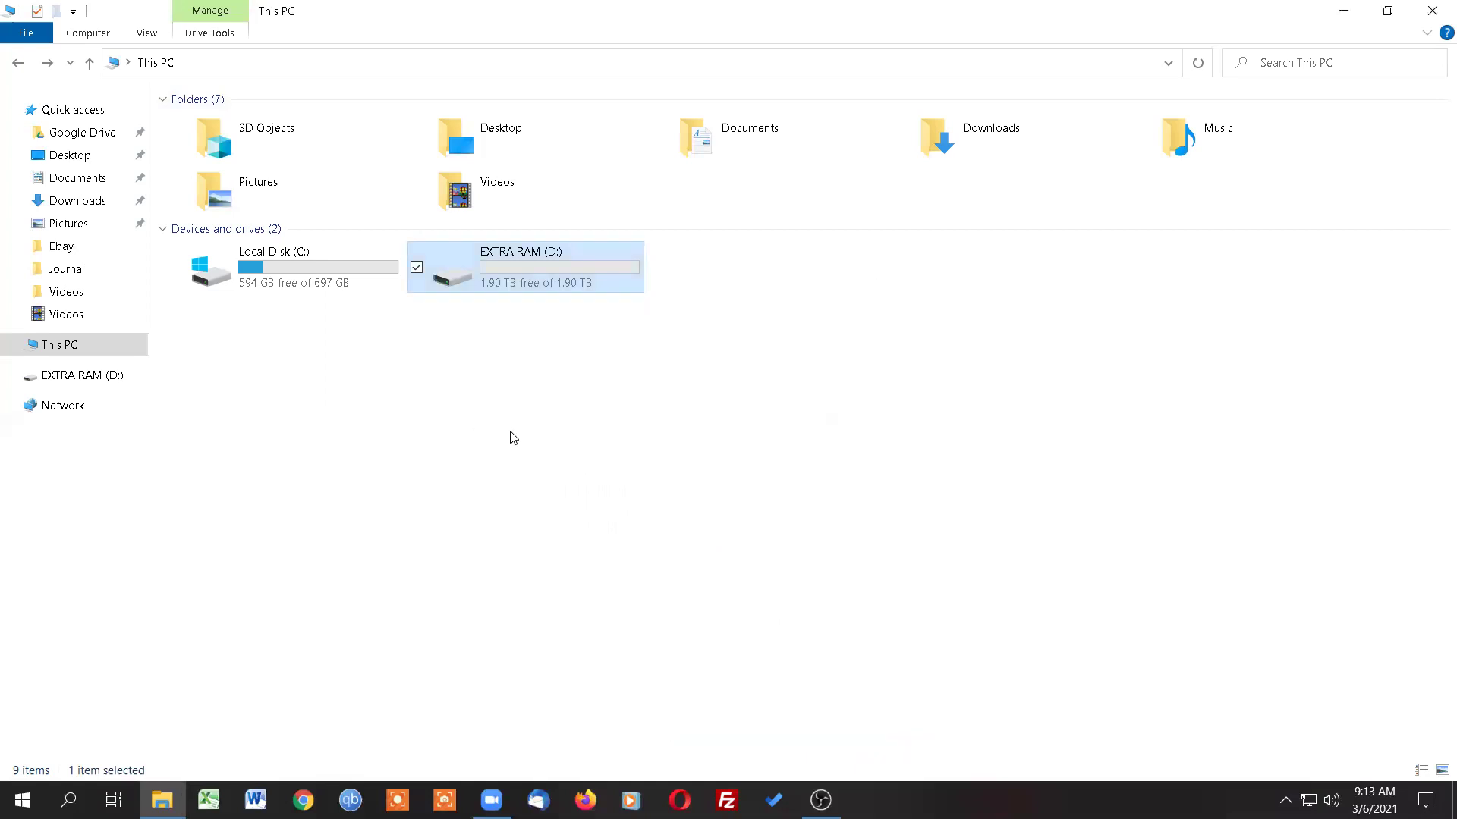
left_click(512, 437)
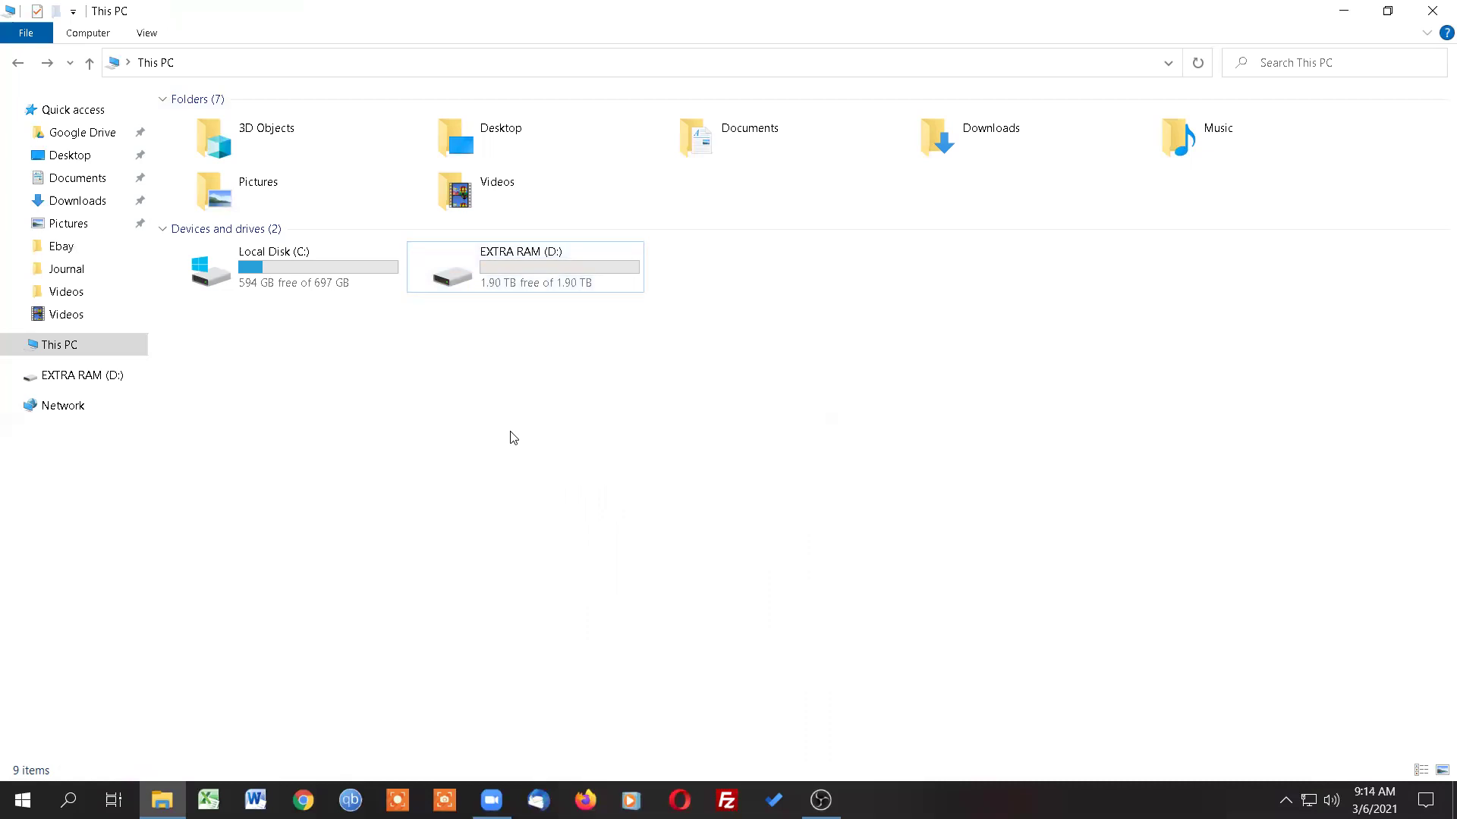